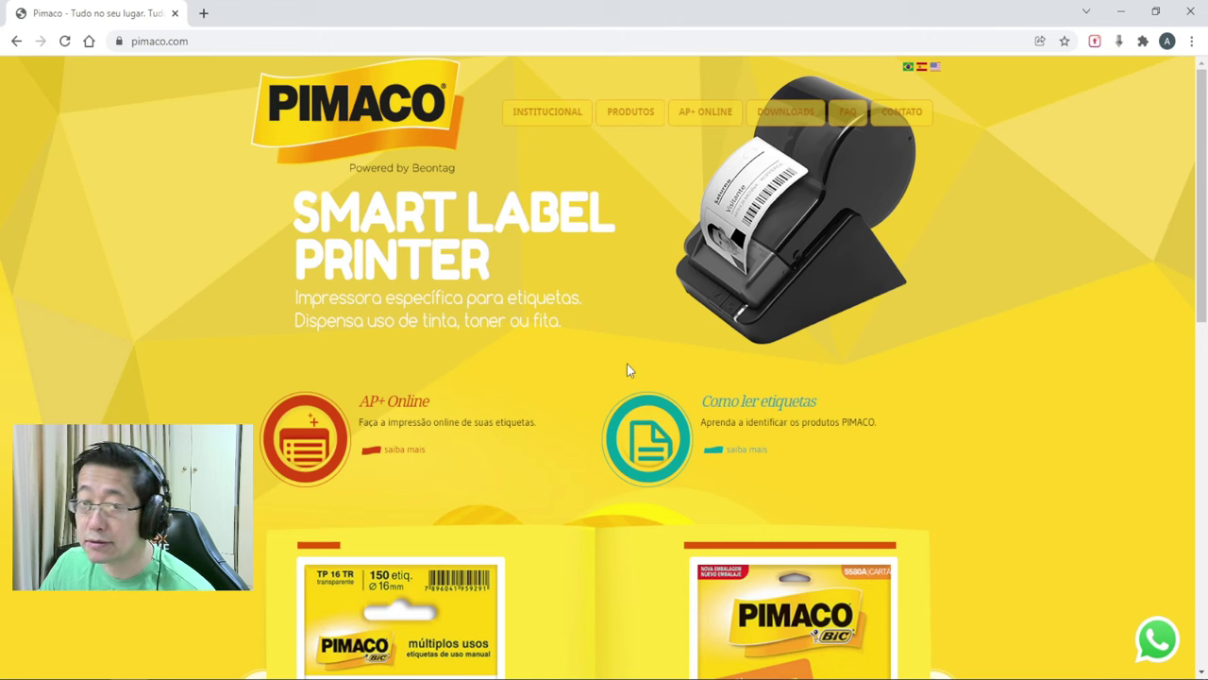
Open the Programas section of the Pimaco site's downloads page
{"action": "left_click", "coordinate": [788, 112]}
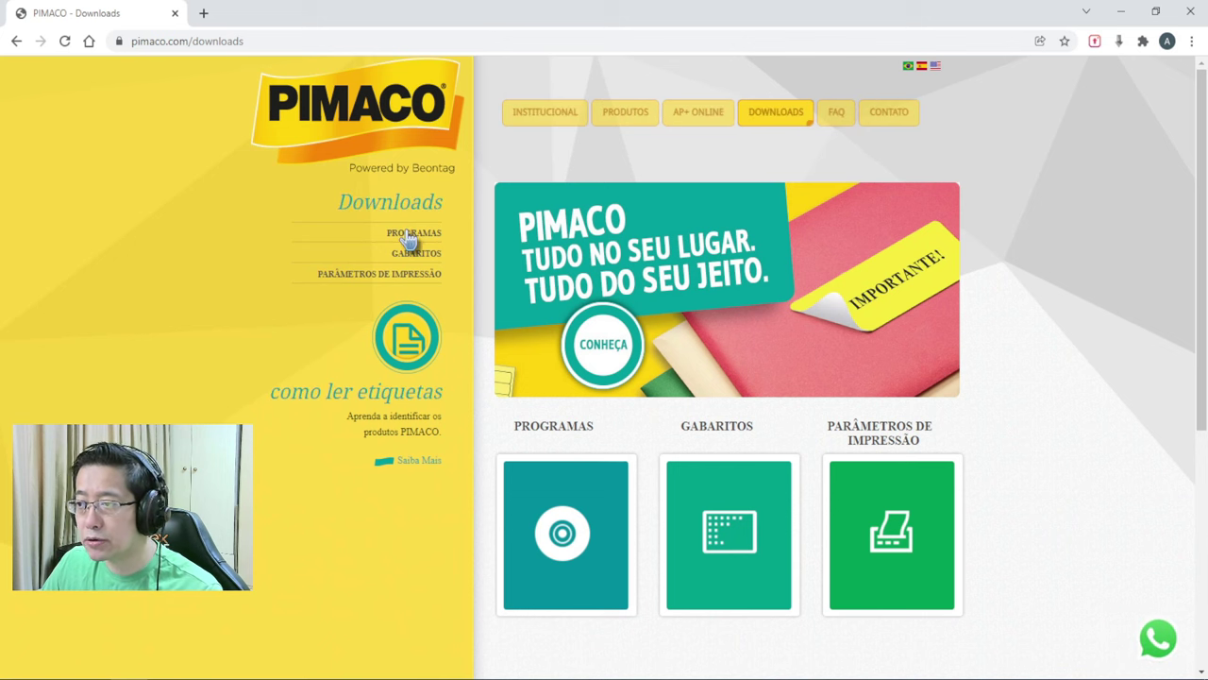
{"action": "left_click", "coordinate": [407, 236]}
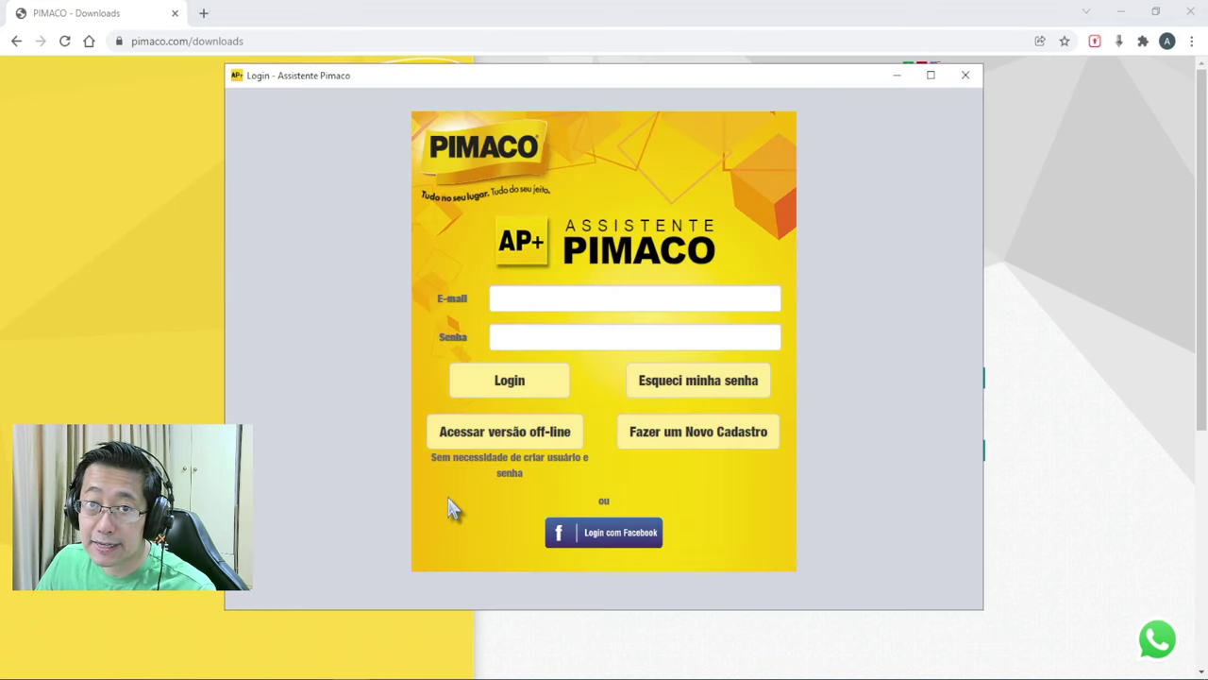
In Assistente Pimaco's off-line version, start a blank-template design for Inkjet + Laser product 6080 and view its label sheet options
{"action": "left_click", "coordinate": [539, 434]}
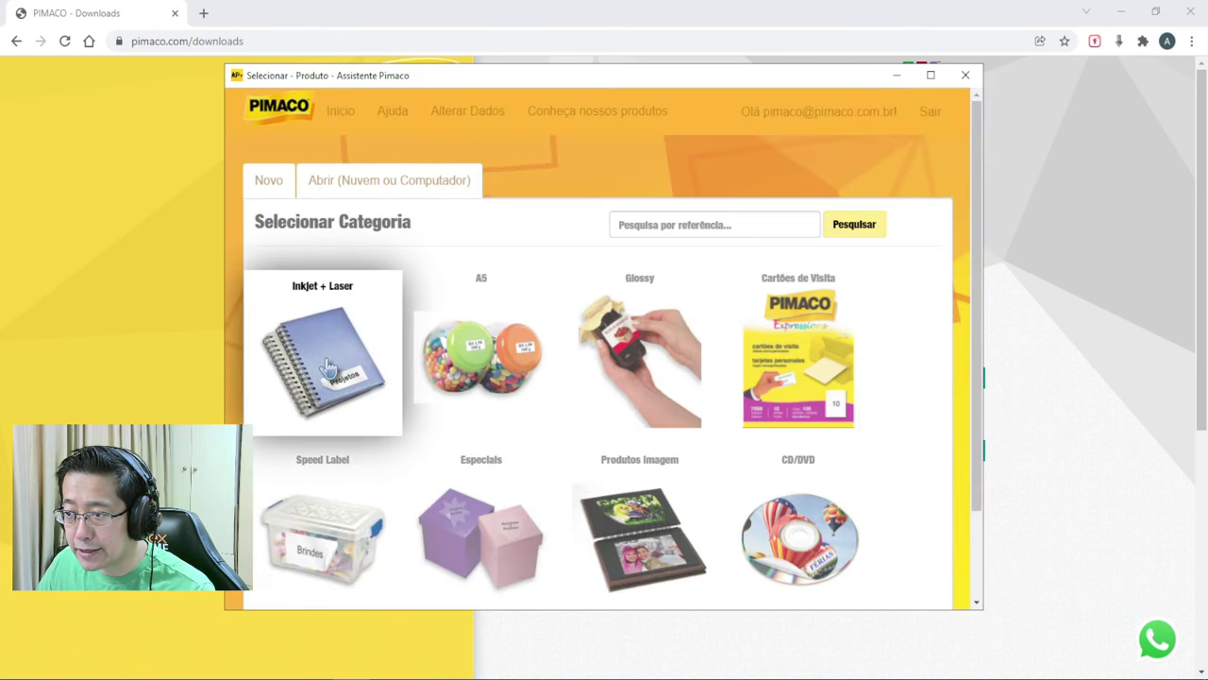
{"action": "left_click", "coordinate": [319, 372]}
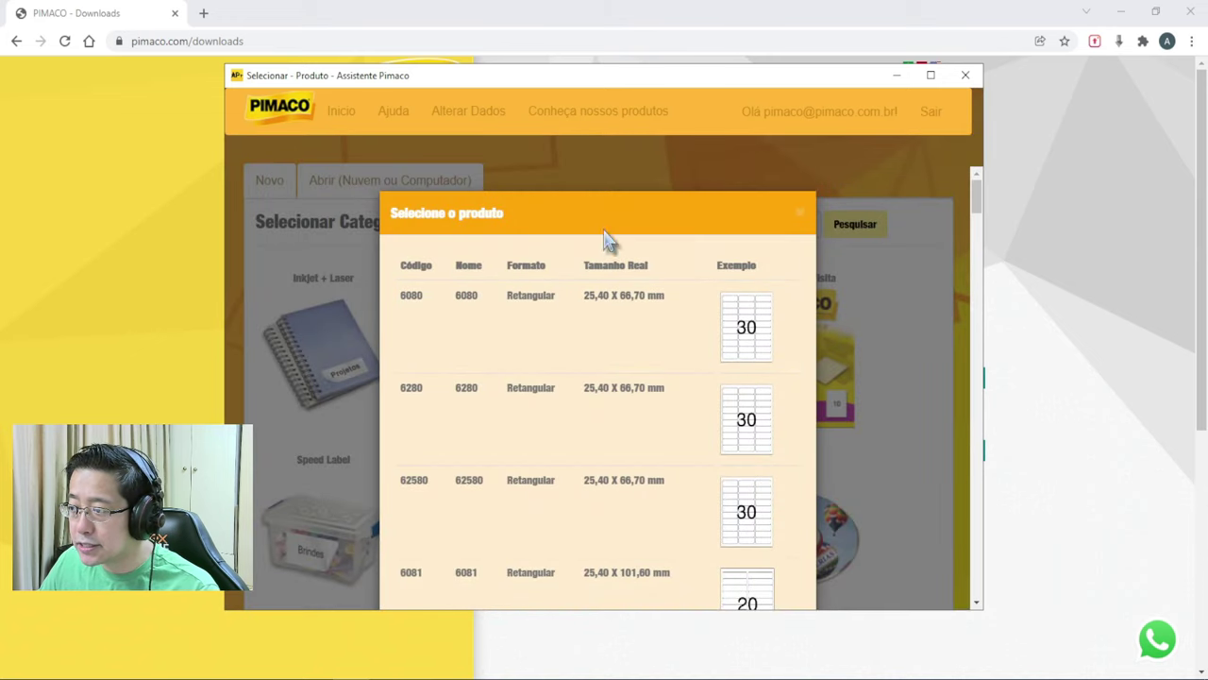
{"action": "scroll", "coordinate": [642, 418], "scroll_direction": "down", "scroll_amount": 5}
{"action": "scroll", "coordinate": [659, 442], "scroll_direction": "up", "scroll_amount": 5}
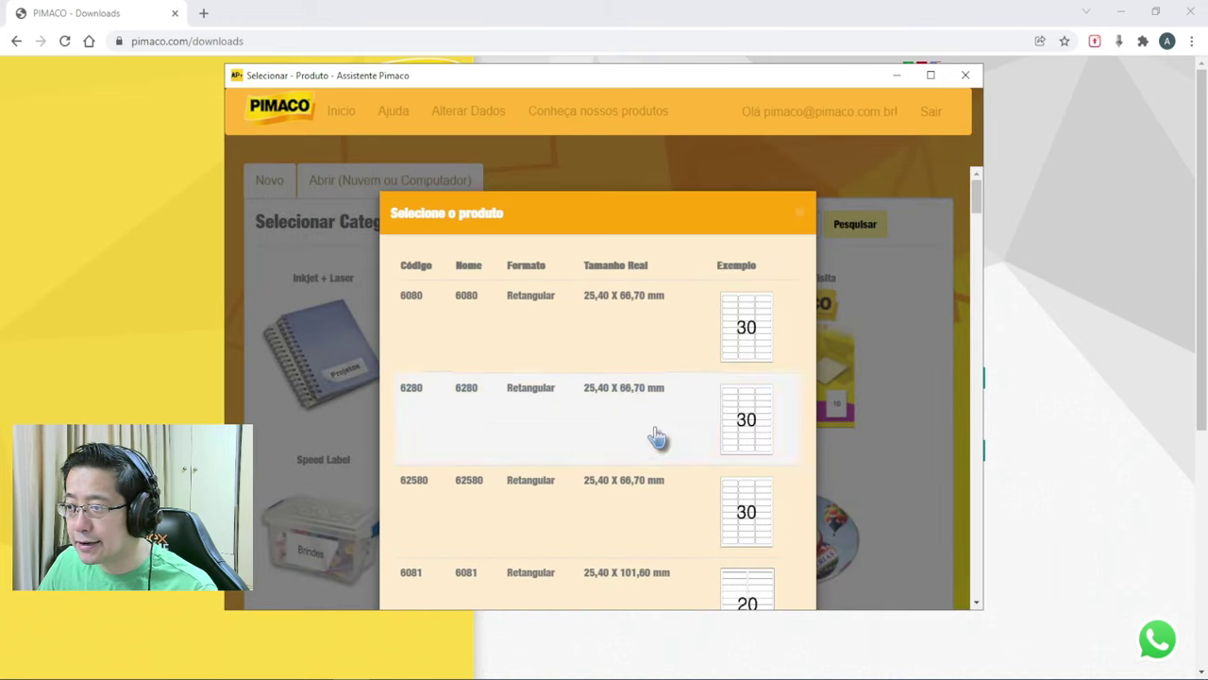
{"action": "left_click", "coordinate": [746, 345]}
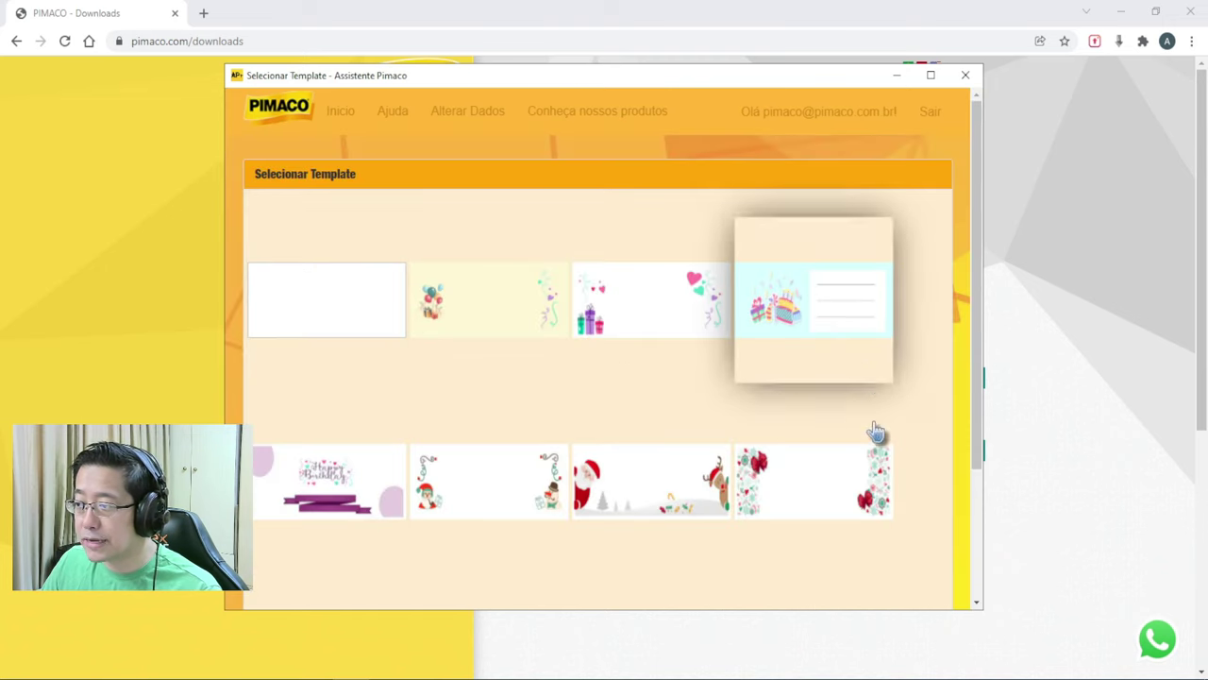
{"action": "left_click", "coordinate": [333, 305]}
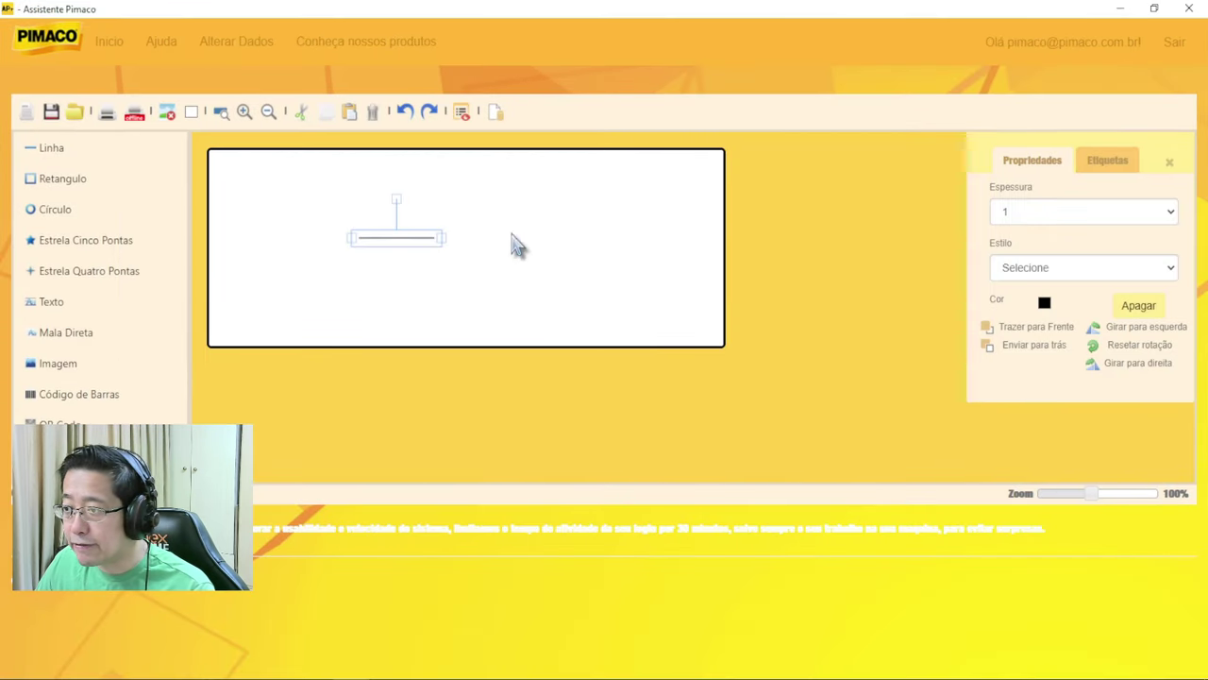
{"action": "left_click", "coordinate": [1095, 161]}
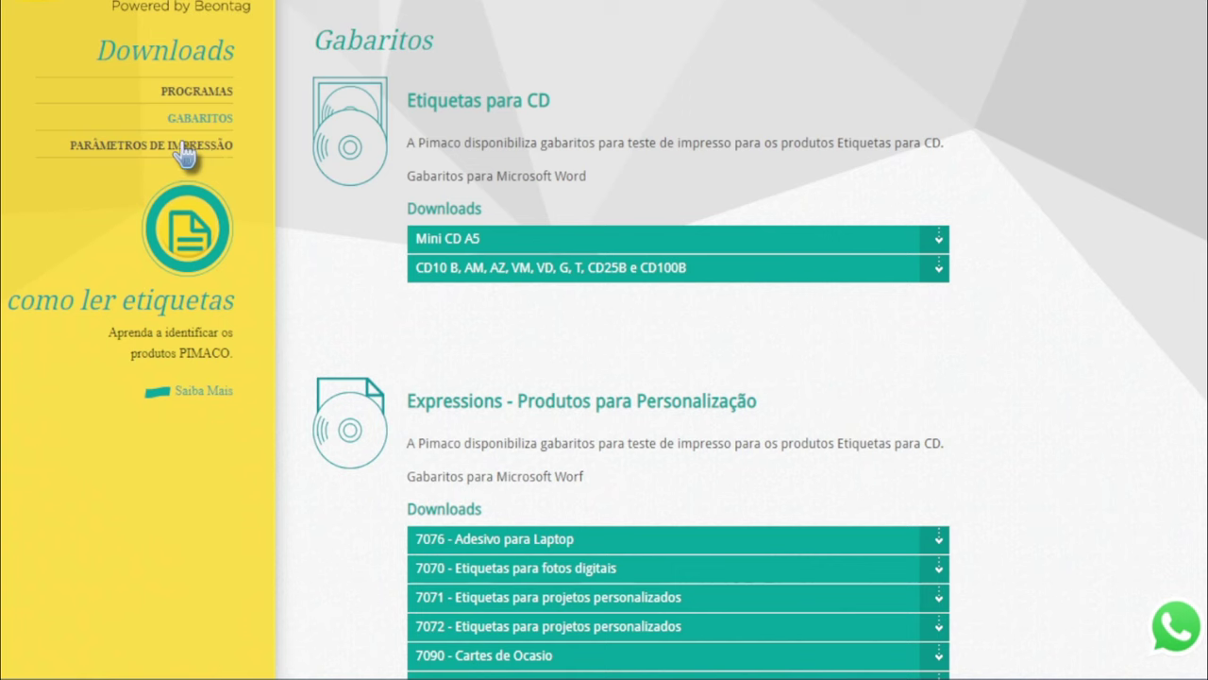
From the Pimaco print parameters page, save the Ink-jet + Laser e Especiais (Carta e A4) document for Microsoft Word 2007 in Downloads
{"action": "left_click", "coordinate": [185, 151]}
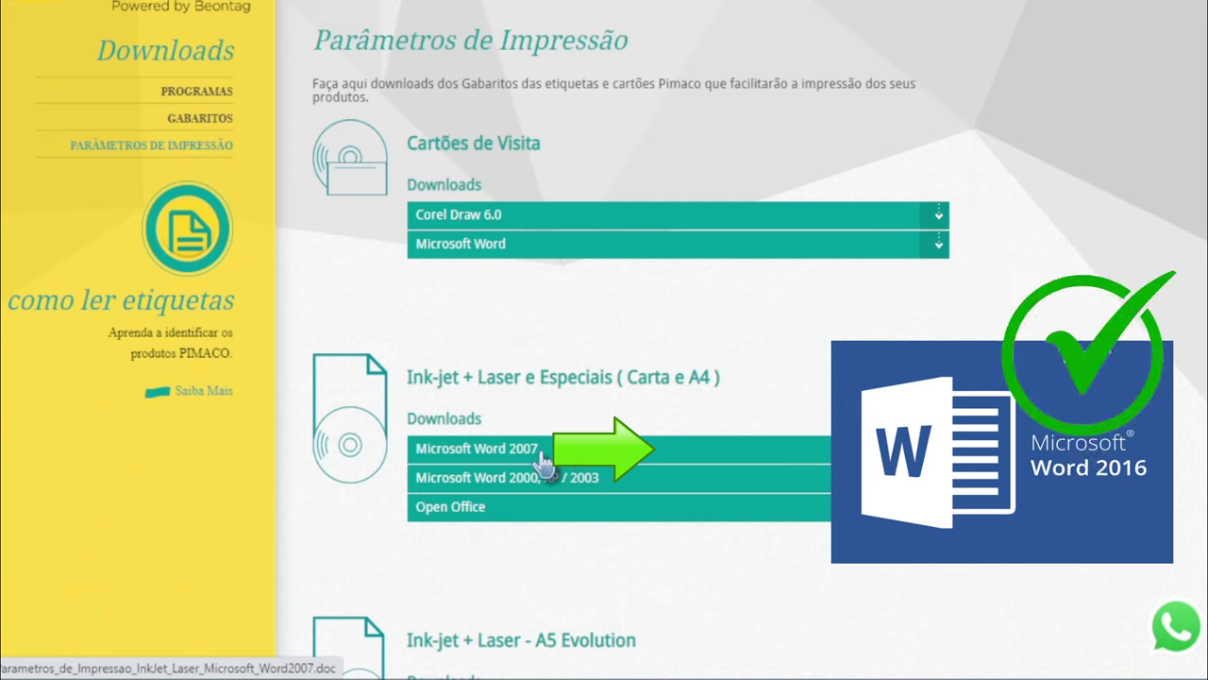
{"action": "left_click", "coordinate": [542, 458]}
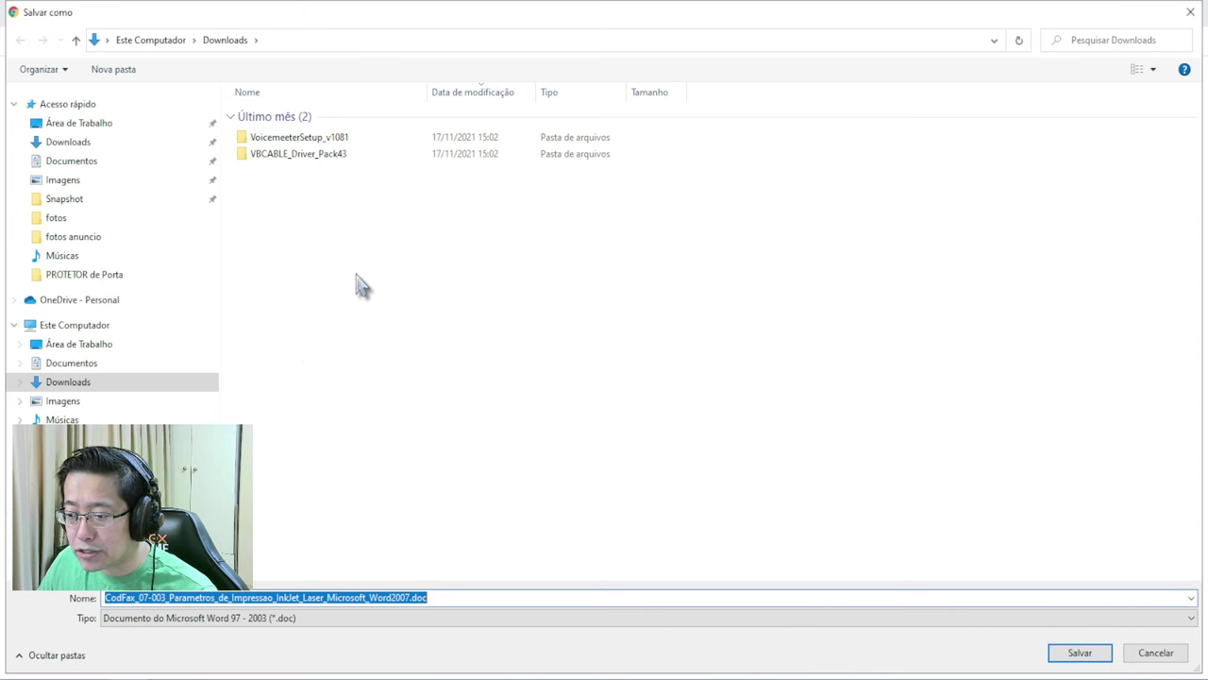
{"action": "left_click", "coordinate": [1081, 654]}
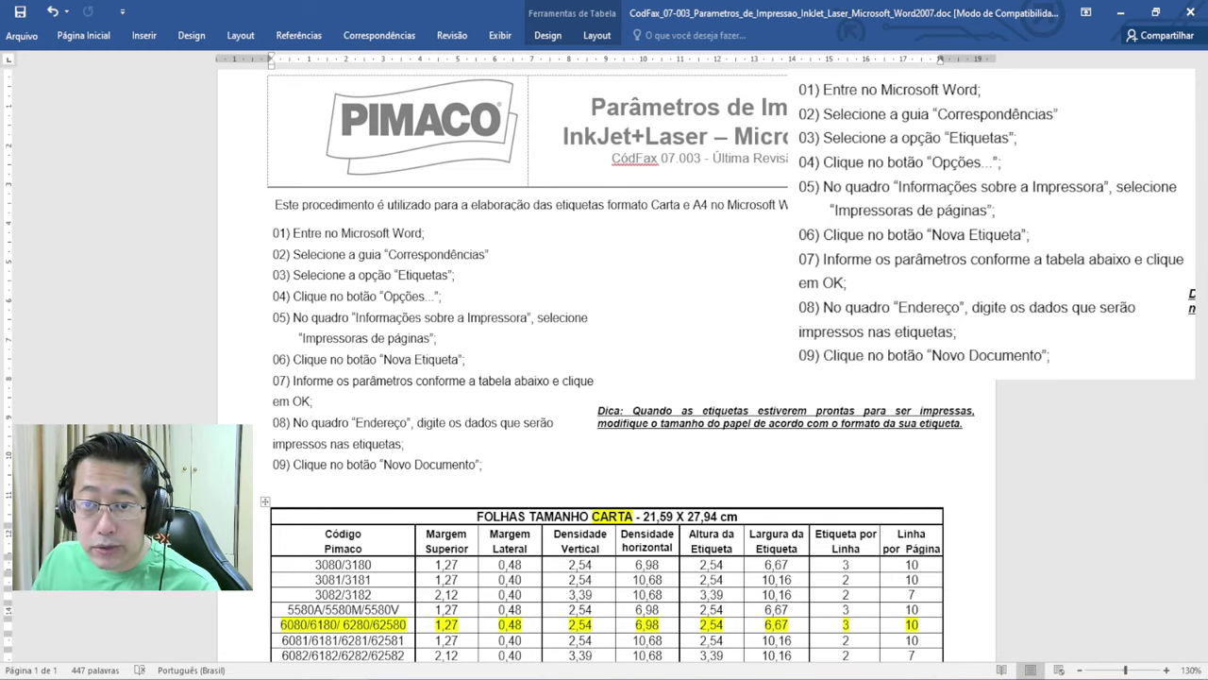
In Word, start defining a new custom label with page printers selected as the printer type
{"action": "left_click", "coordinate": [379, 34]}
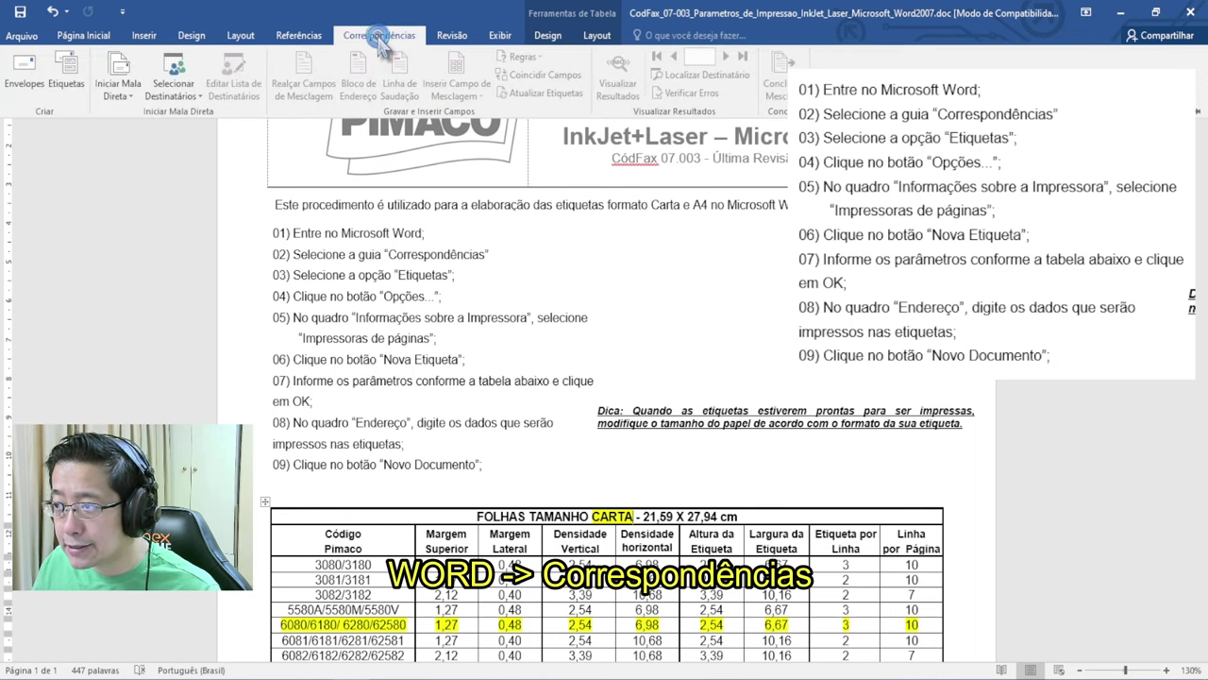
{"action": "left_click", "coordinate": [68, 75]}
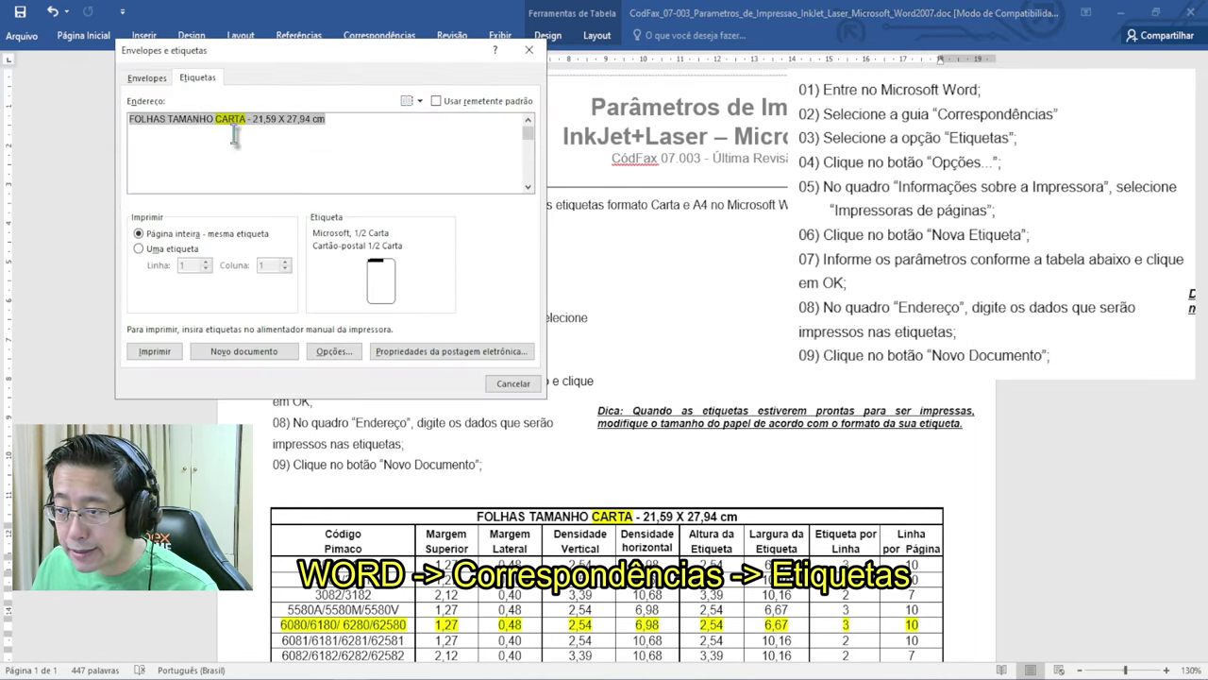
{"action": "left_click", "coordinate": [332, 352]}
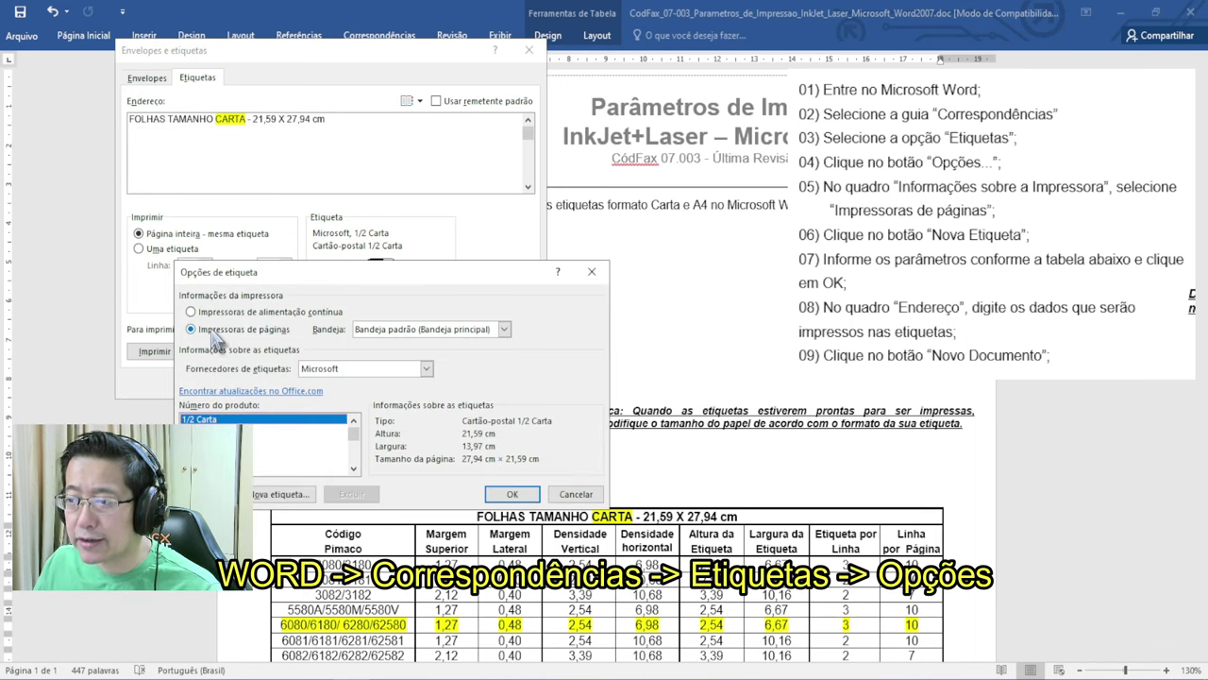
{"action": "left_click", "coordinate": [244, 329]}
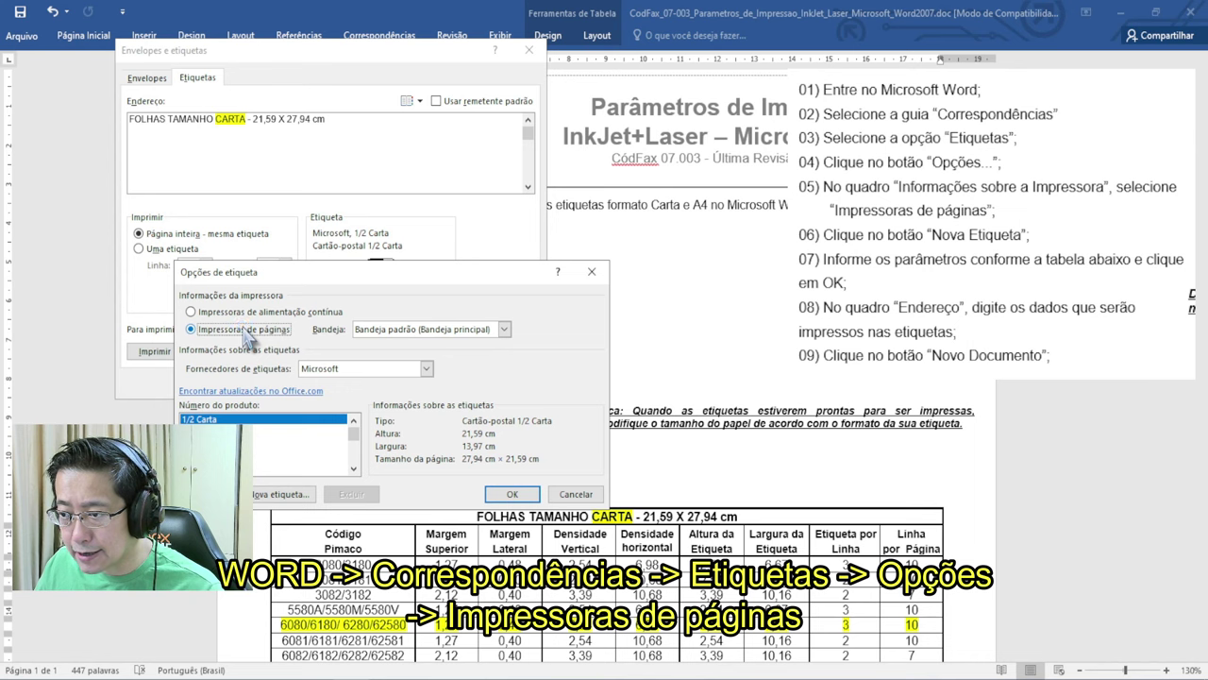
{"action": "left_click", "coordinate": [283, 494]}
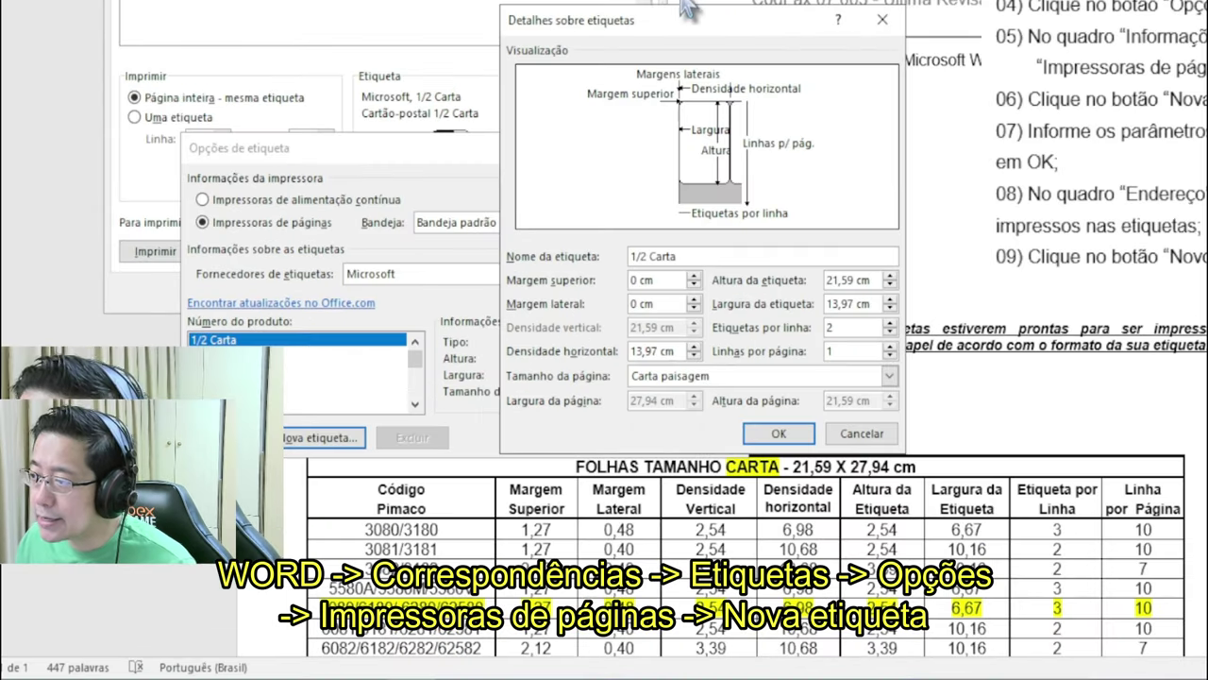
Set the new label sheet to 3 labels per row and 10 rows per page
{"action": "double_click", "coordinate": [840, 327]}
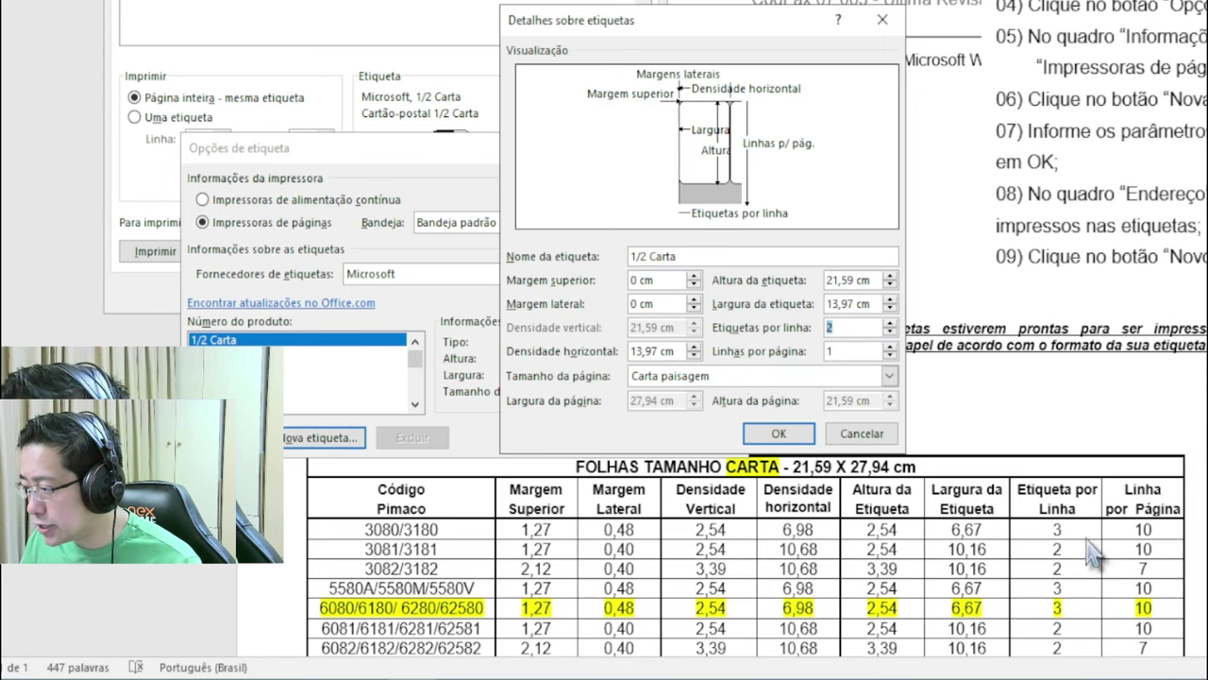
{"action": "left_click", "coordinate": [1086, 581]}
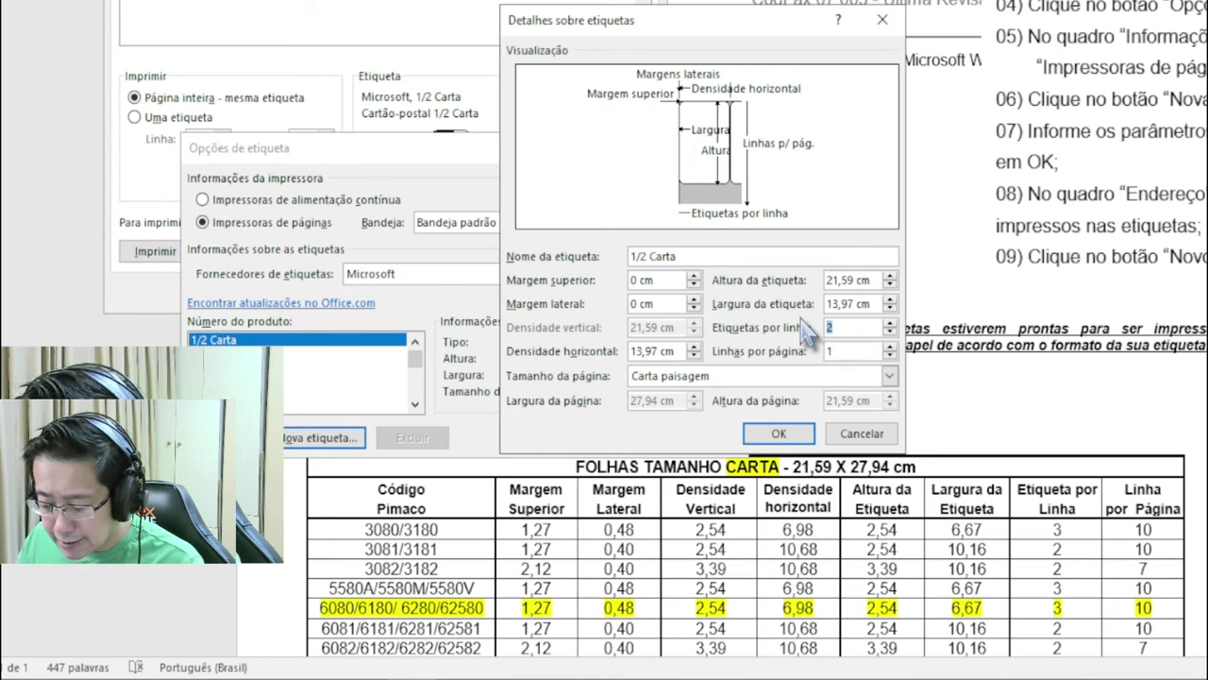
{"action": "type", "text": "3"}
{"action": "double_click", "coordinate": [856, 350]}
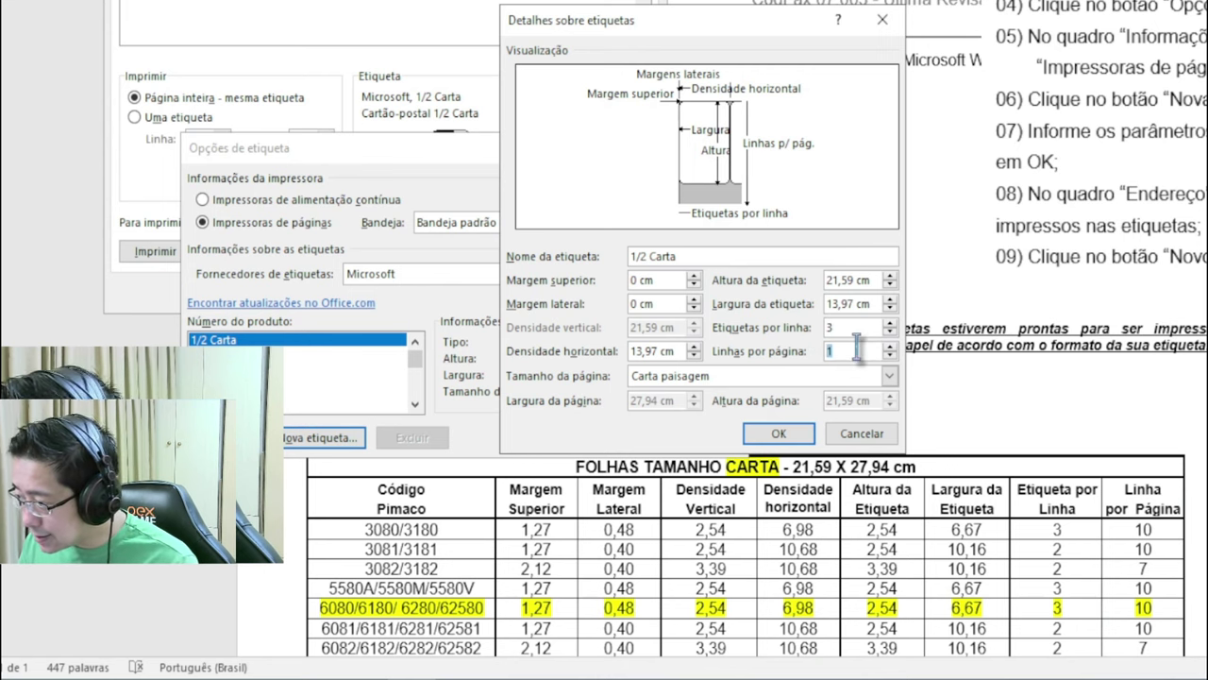
{"action": "type", "text": "10"}
{"action": "key", "text": "Return"}
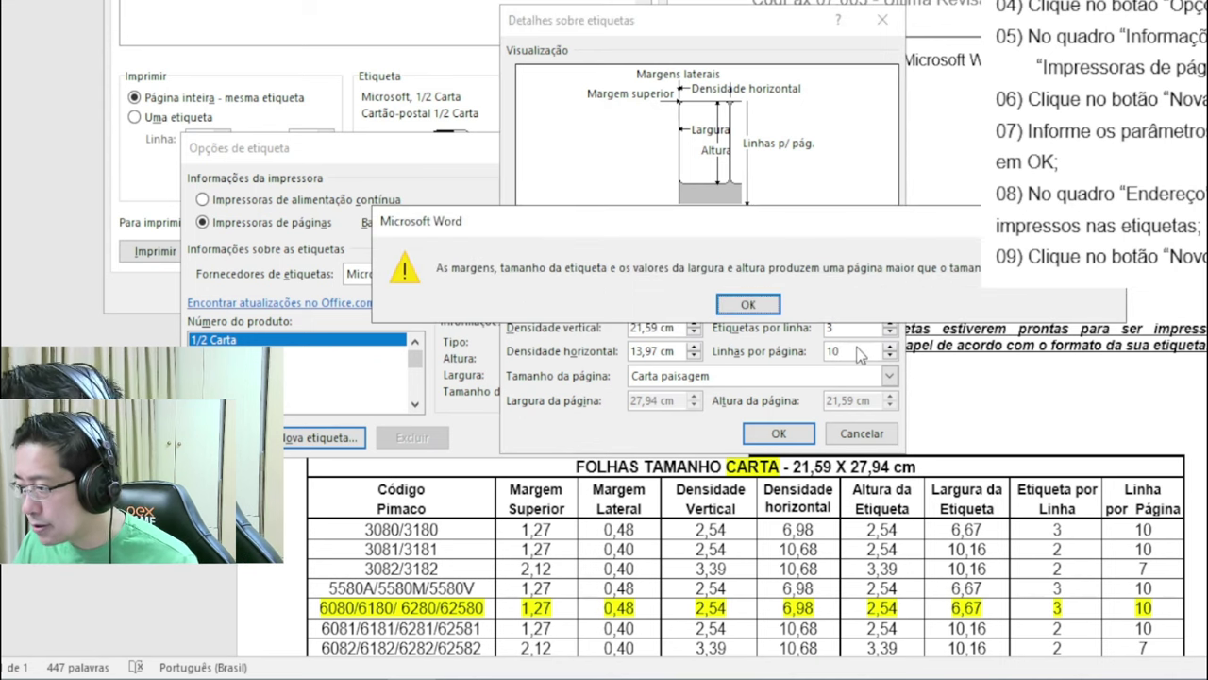
{"action": "left_click", "coordinate": [723, 306]}
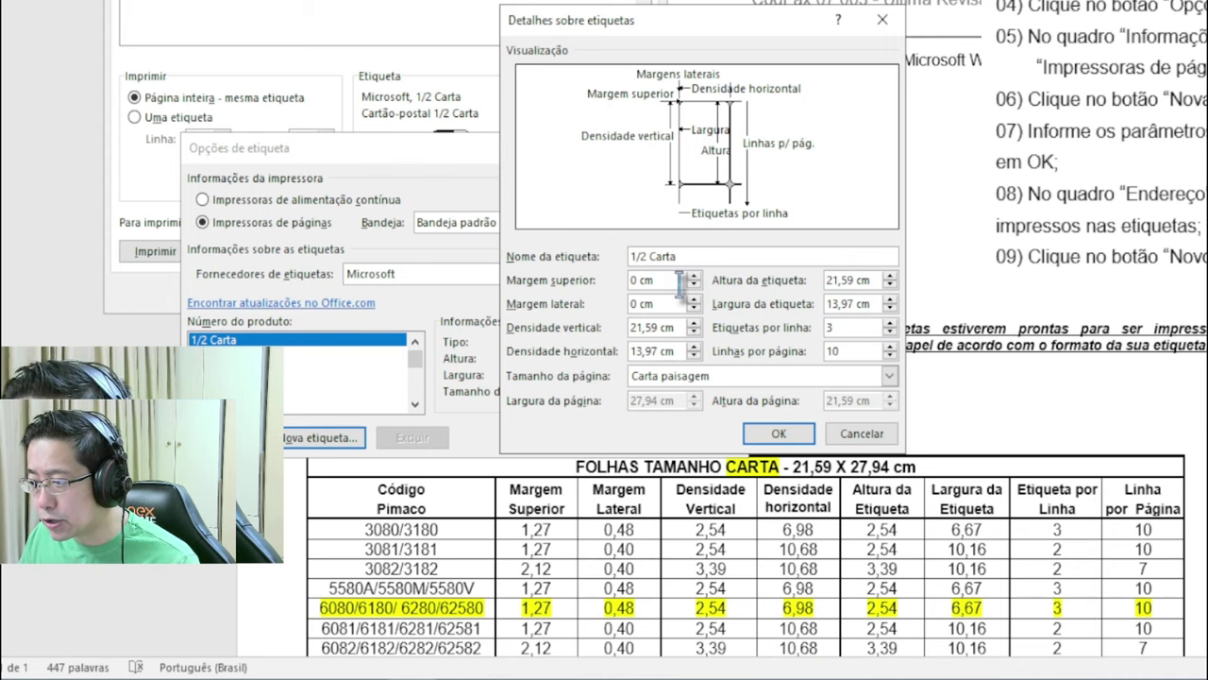
Set the label sheet's top margin to 1,27 cm and its side margin to 0,48 cm
{"action": "left_click_drag", "start_coordinate": [682, 280], "coordinate": [615, 280]}
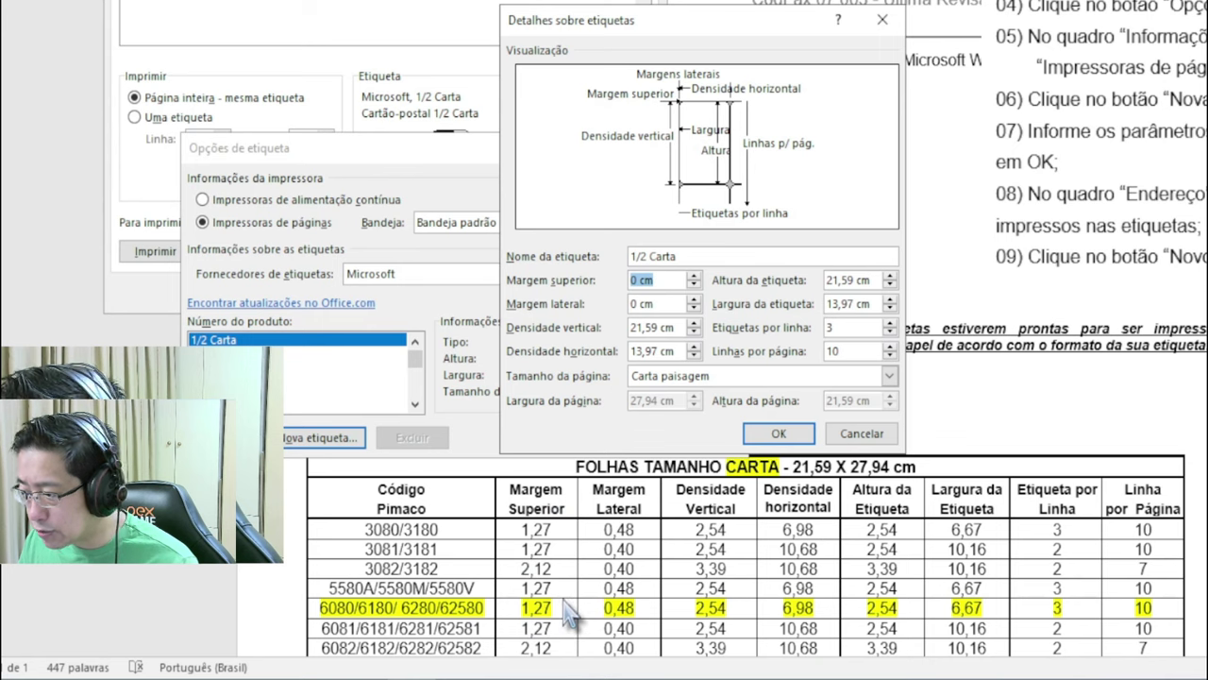
{"action": "type", "text": "1,"}
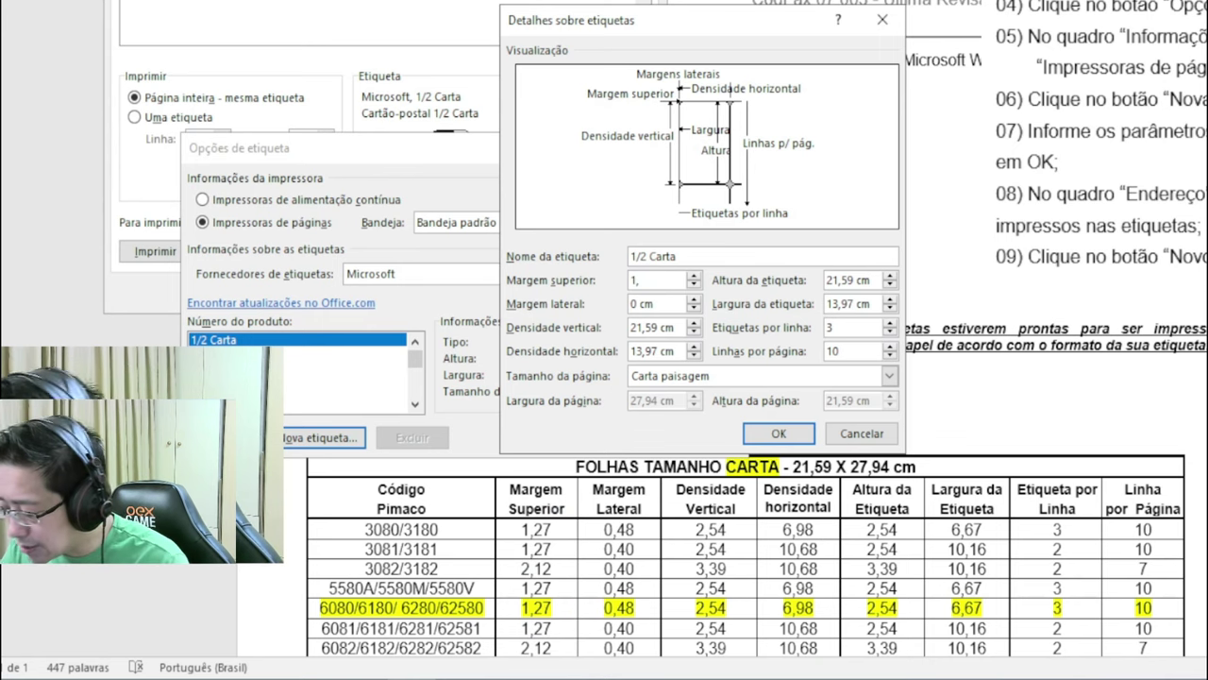
{"action": "type", "text": "27"}
{"action": "key", "text": "Tab"}
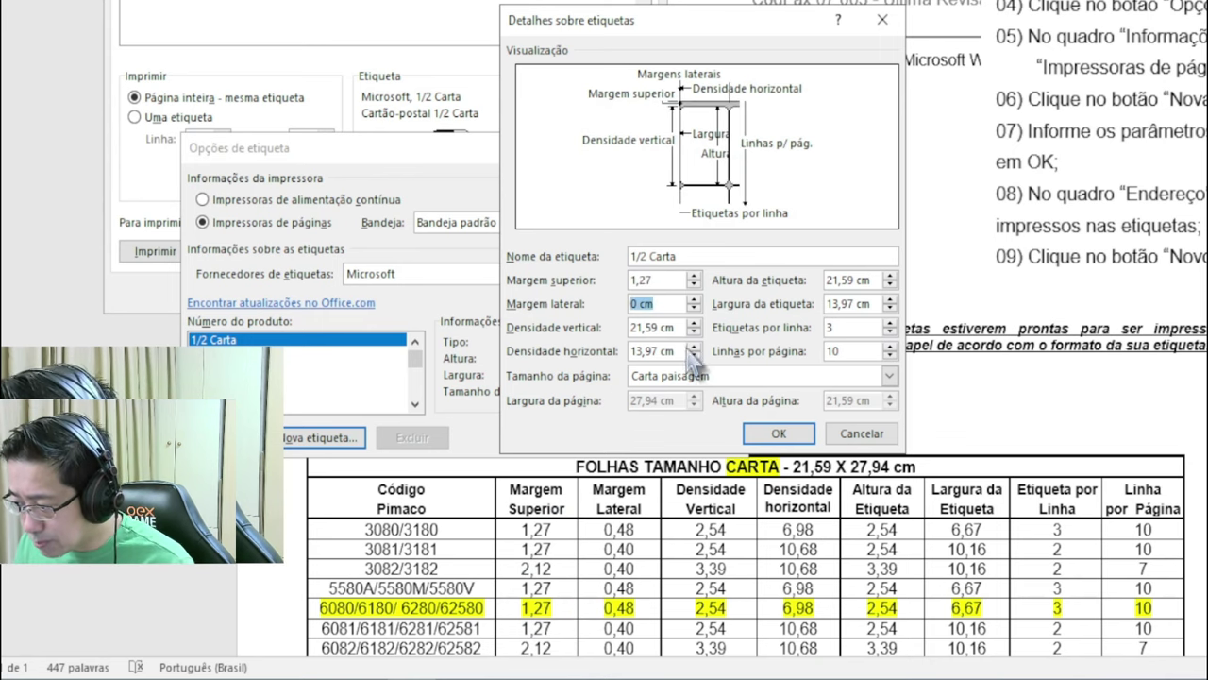
{"action": "type", "text": "0,48"}
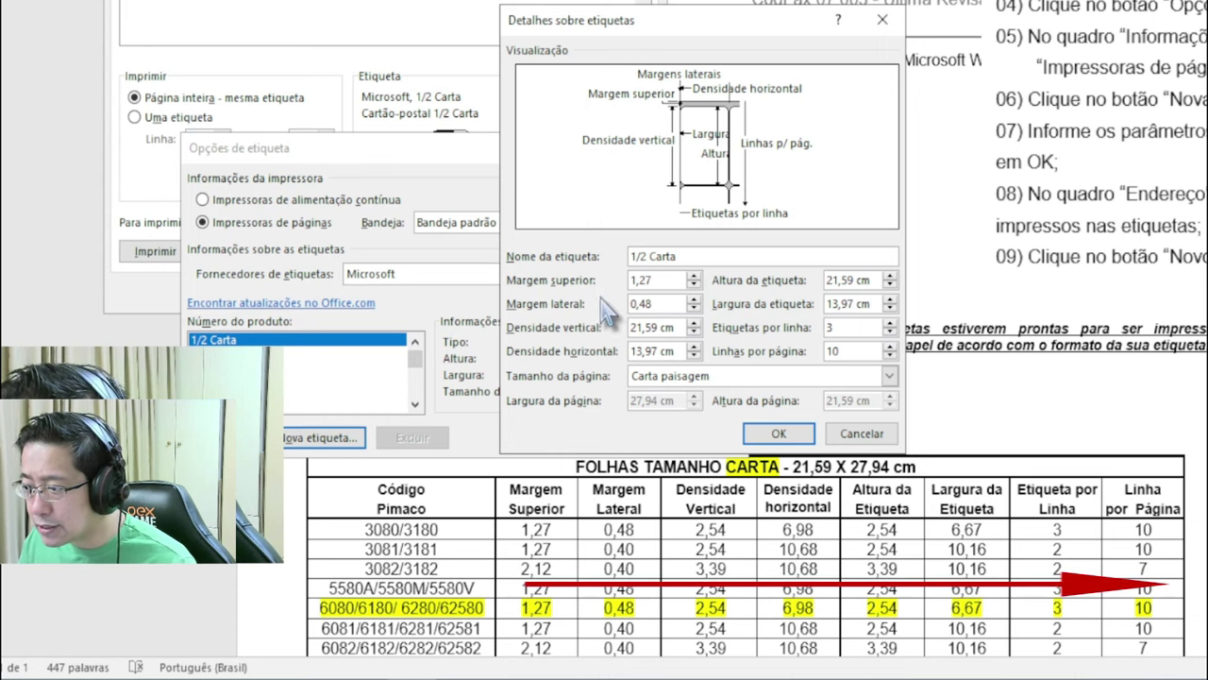
{"action": "key", "text": "Tab"}
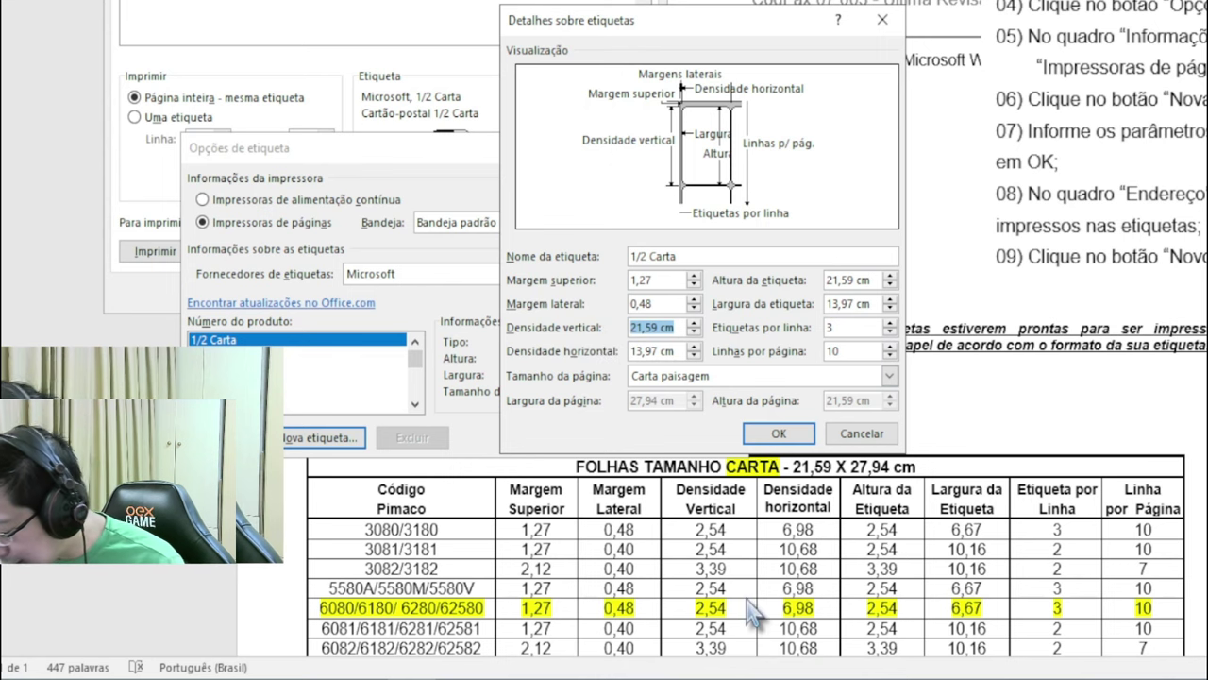
Try to set the vertical density to 2,54 cm and the horizontal density to 6,98 cm
{"action": "type", "text": "2,54"}
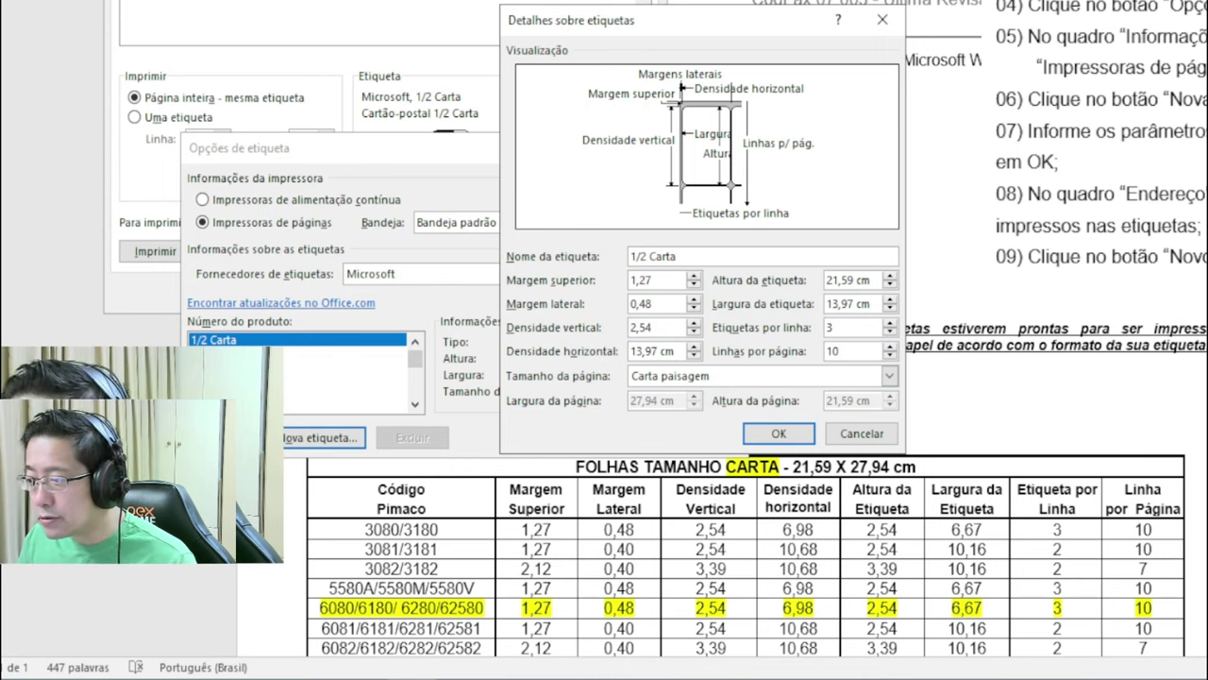
{"action": "key", "text": "Tab"}
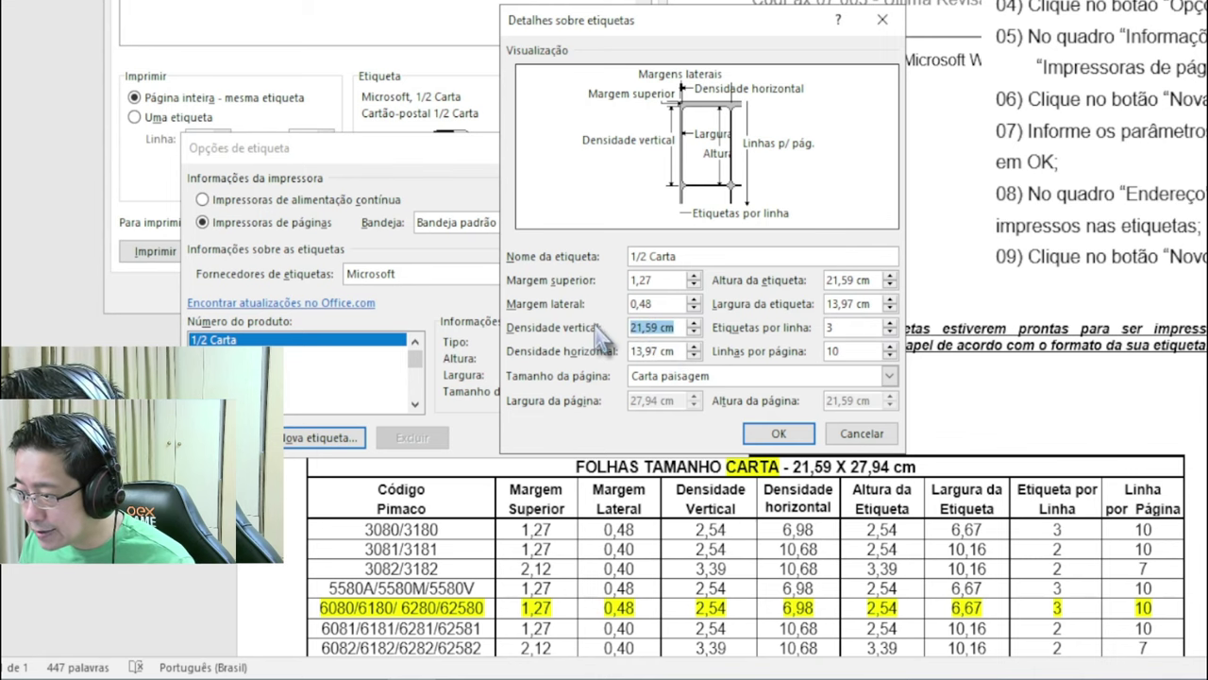
{"action": "left_click", "coordinate": [682, 326]}
{"action": "left_click_drag", "start_coordinate": [682, 327], "coordinate": [609, 328]}
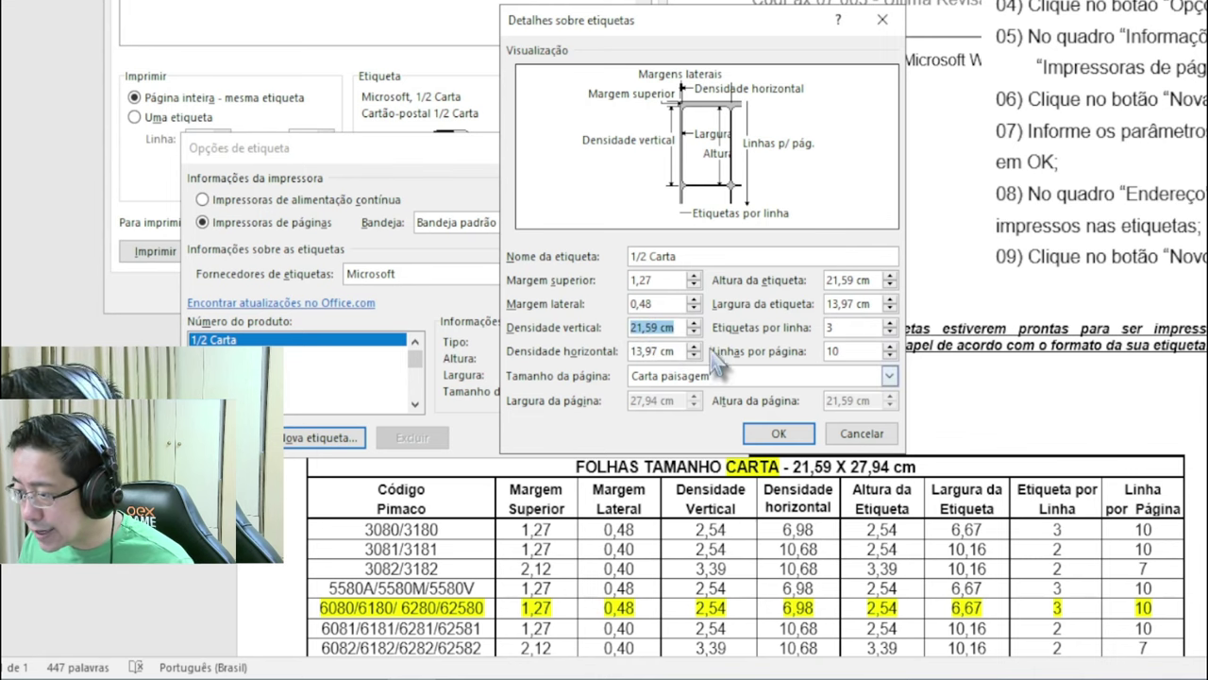
{"action": "left_click", "coordinate": [680, 351]}
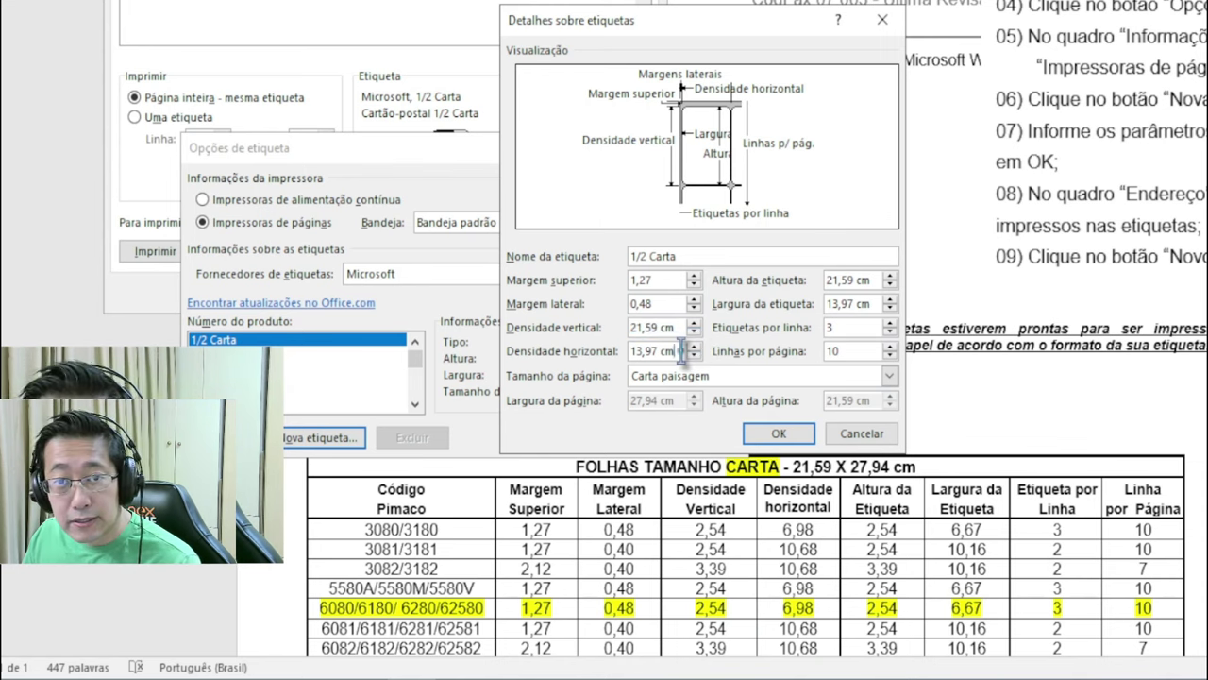
{"action": "left_click_drag", "start_coordinate": [680, 350], "coordinate": [620, 368]}
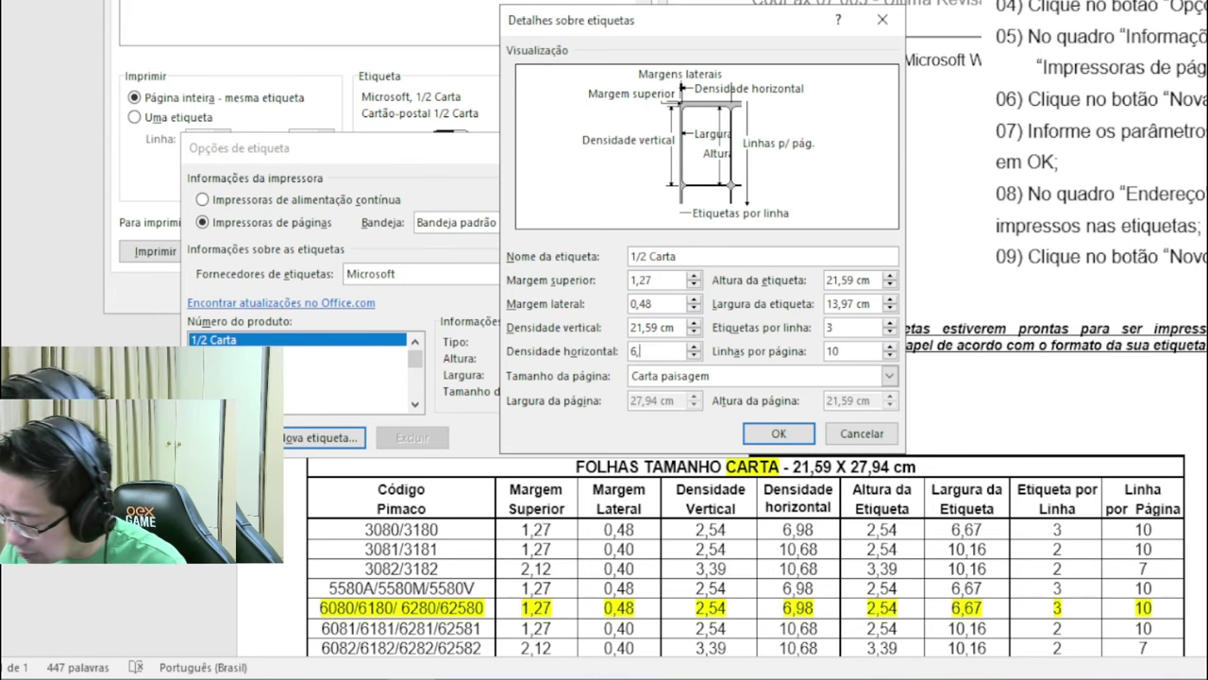
{"action": "key", "text": "Tab"}
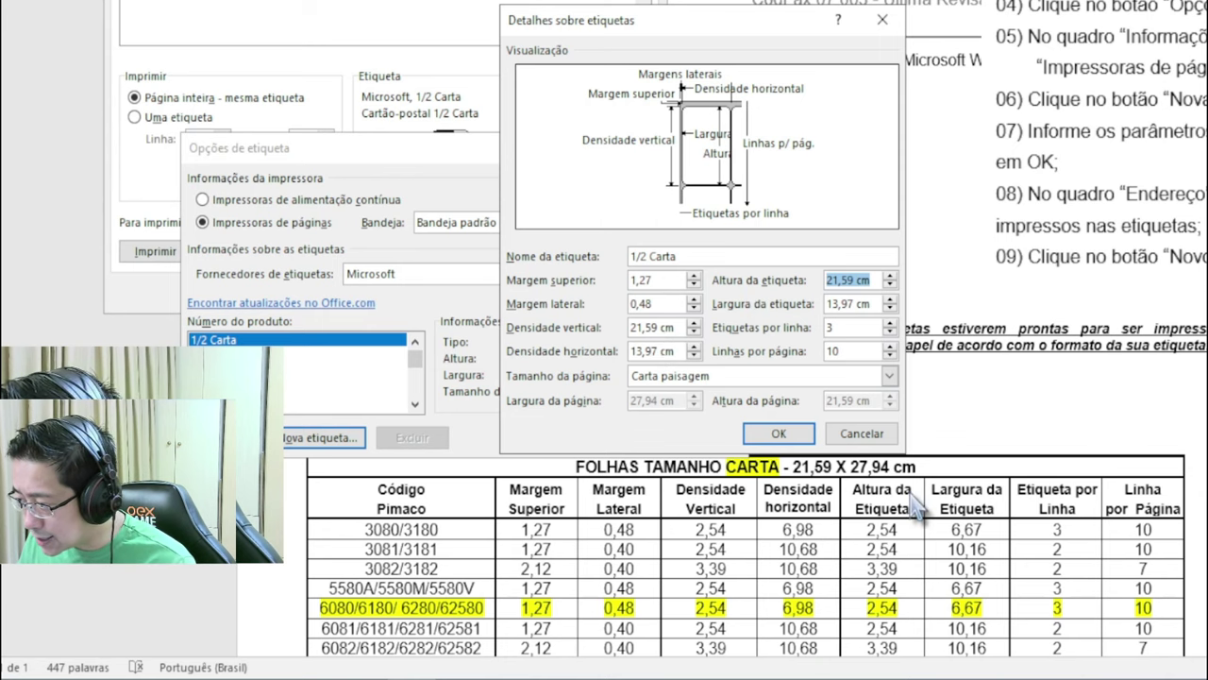
Set the label height to 2,54 cm and the label width to 6,67 cm
{"action": "type", "text": "2"}
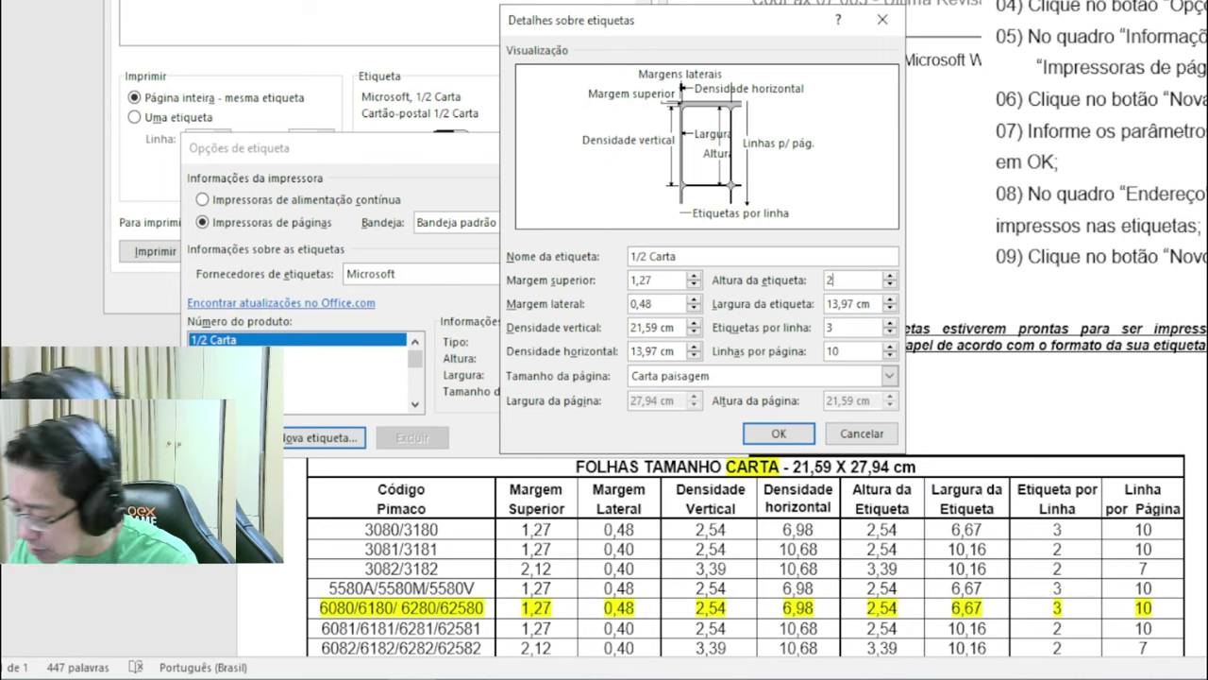
{"action": "type", "text": ",54"}
{"action": "key", "text": "Tab"}
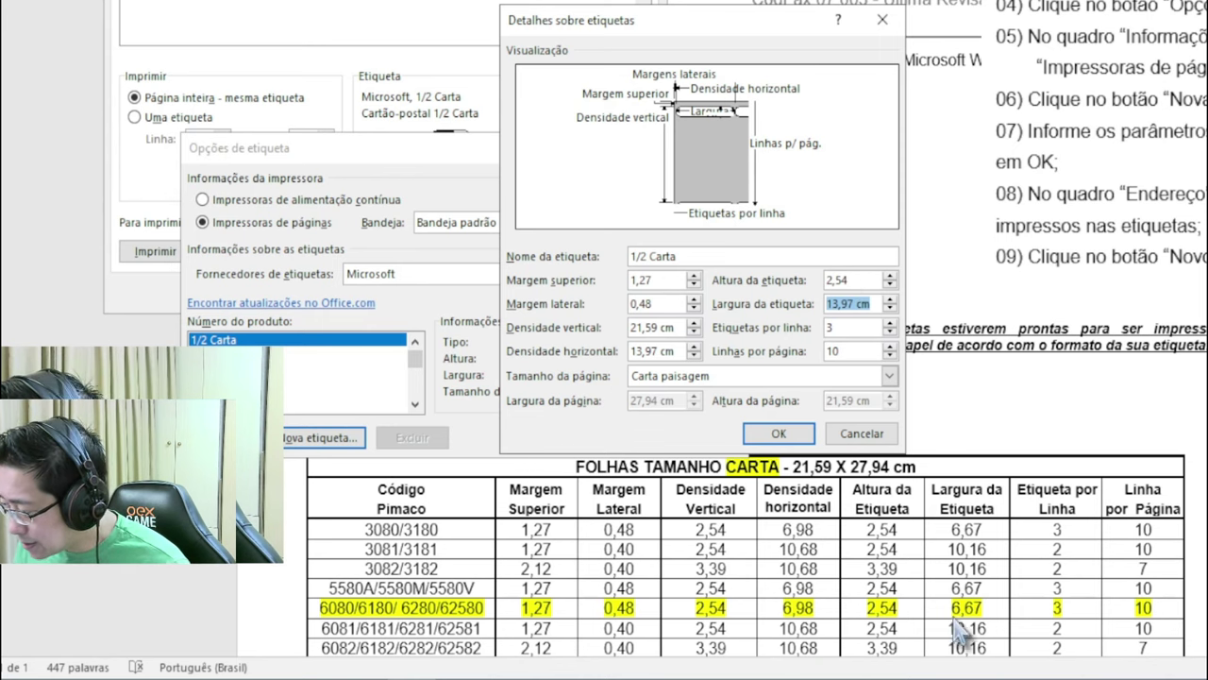
{"action": "type", "text": "6"}
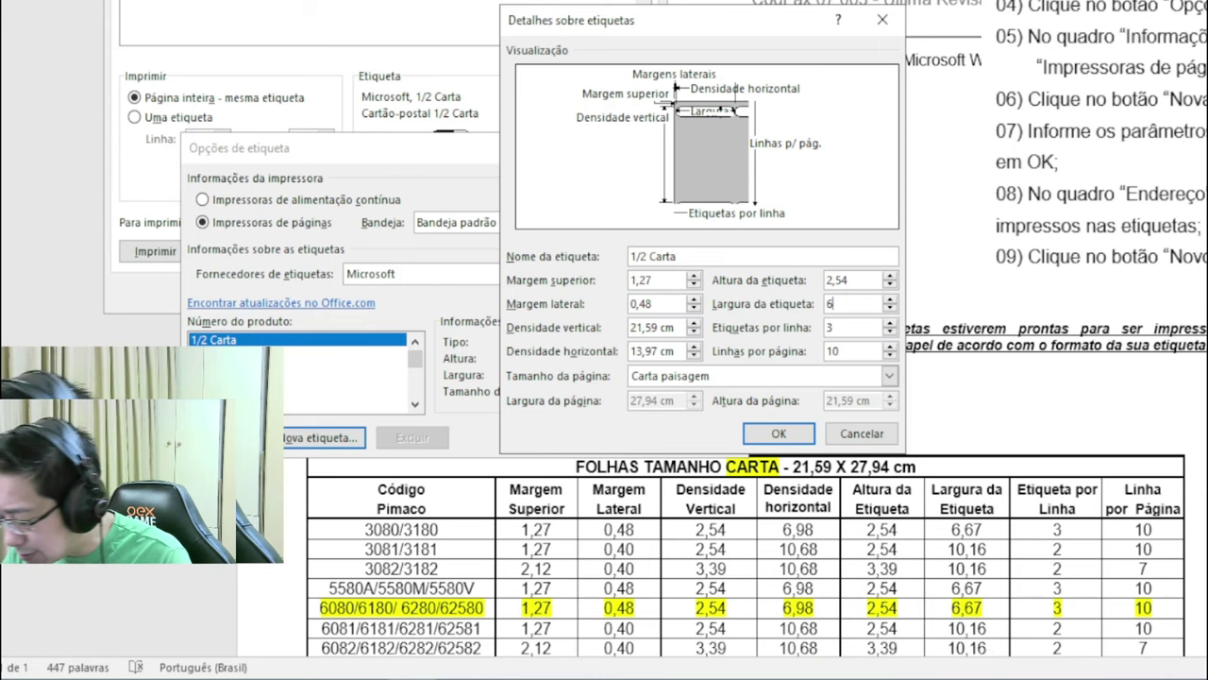
{"action": "type", "text": ",67"}
{"action": "key", "text": "Tab"}
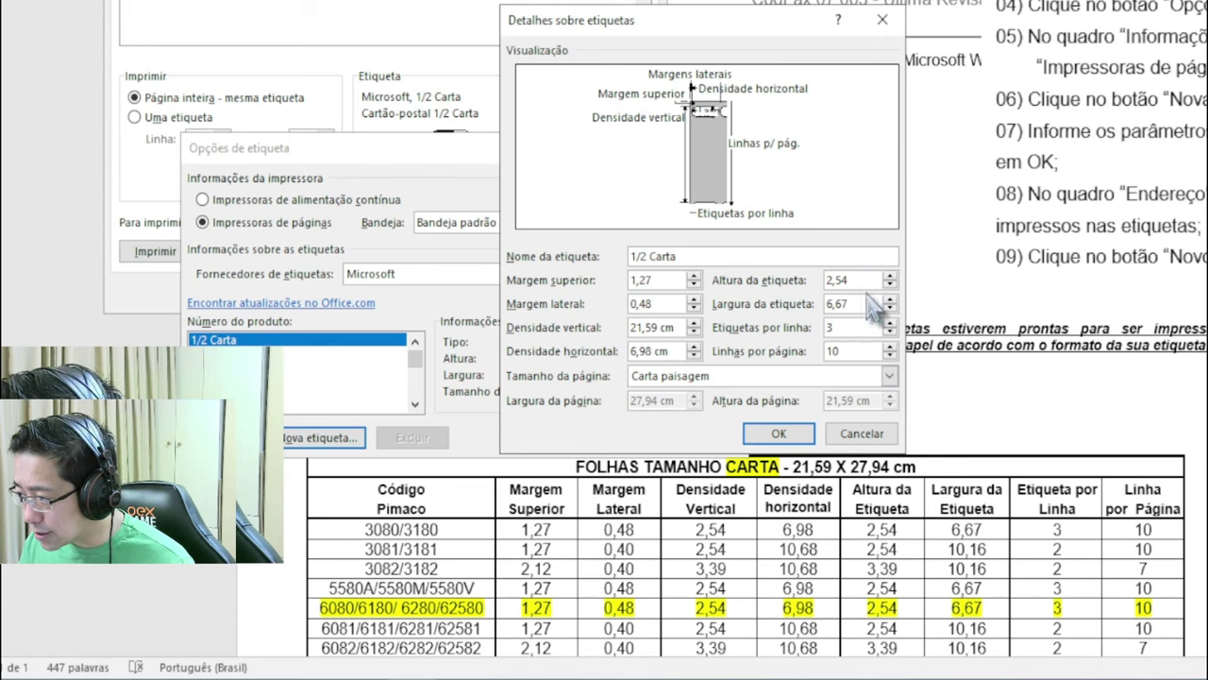
{"action": "double_click", "coordinate": [838, 281]}
{"action": "double_click", "coordinate": [849, 303]}
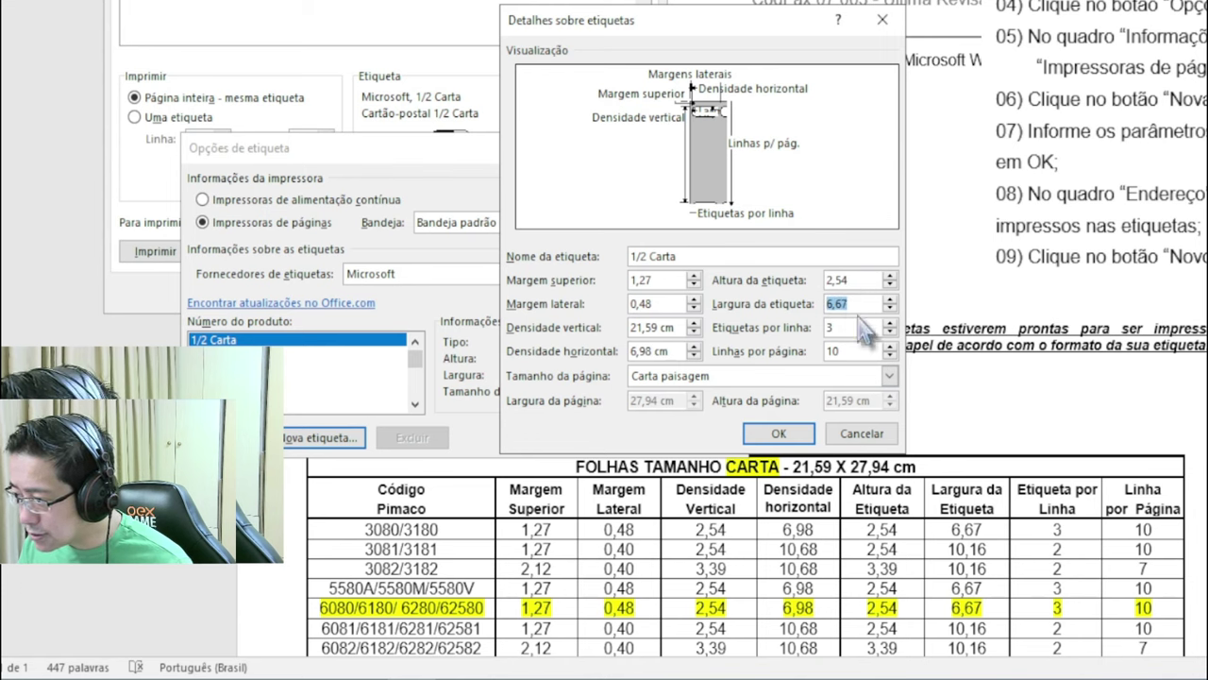
Set the vertical density to 2,54 cm and the page size to Carta
{"action": "double_click", "coordinate": [677, 326]}
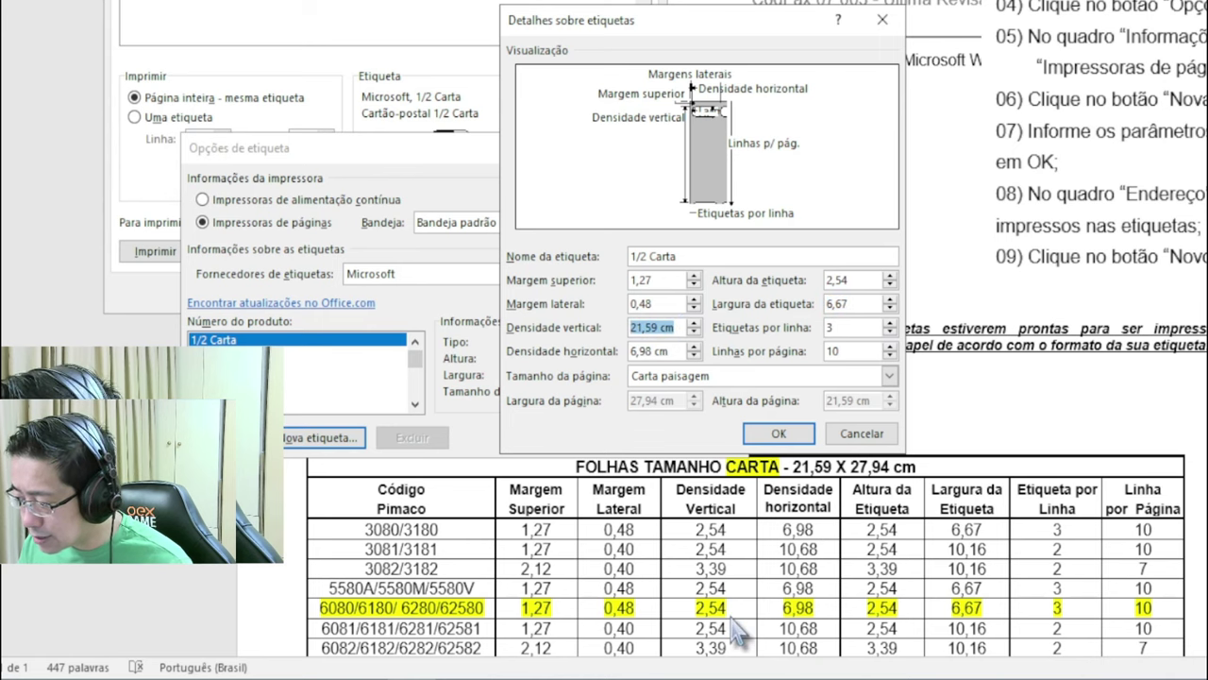
{"action": "type", "text": "2,54"}
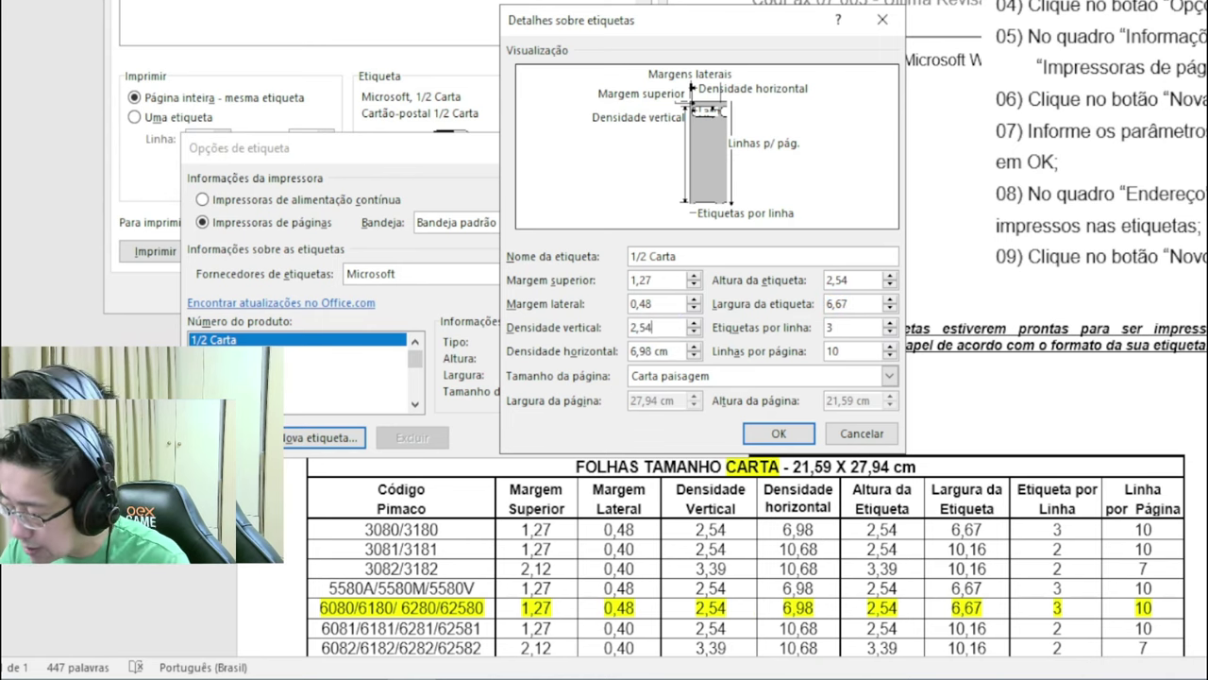
{"action": "key", "text": "Tab"}
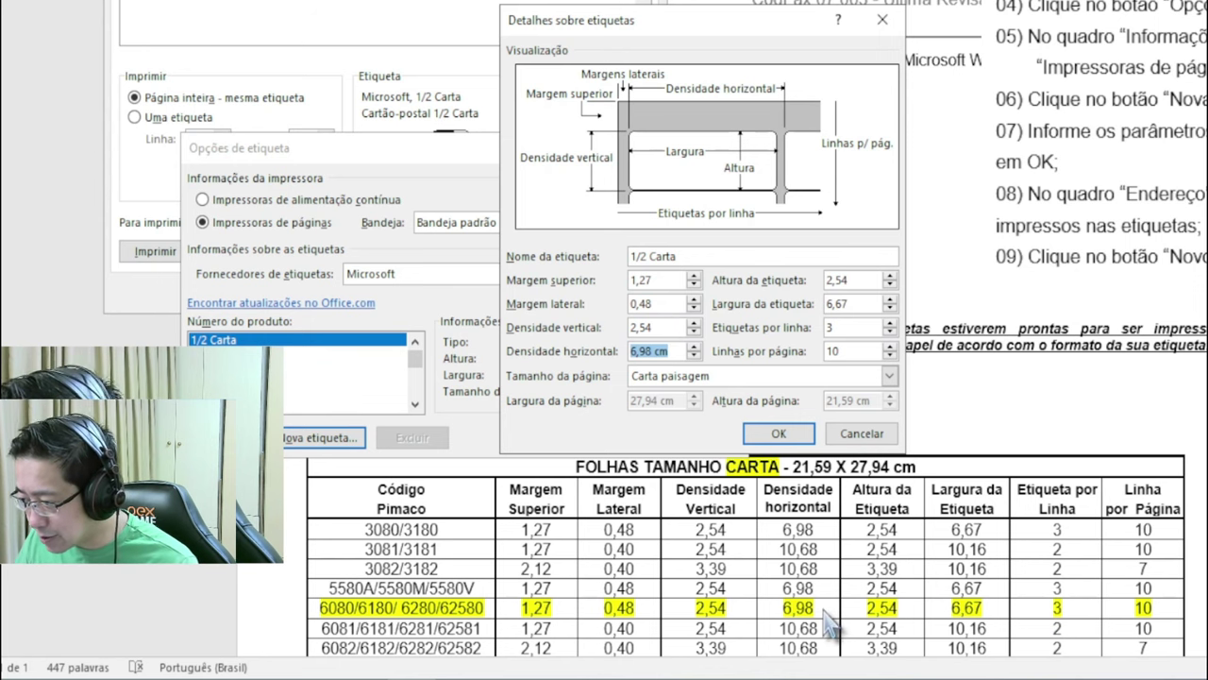
{"action": "left_click", "coordinate": [661, 351]}
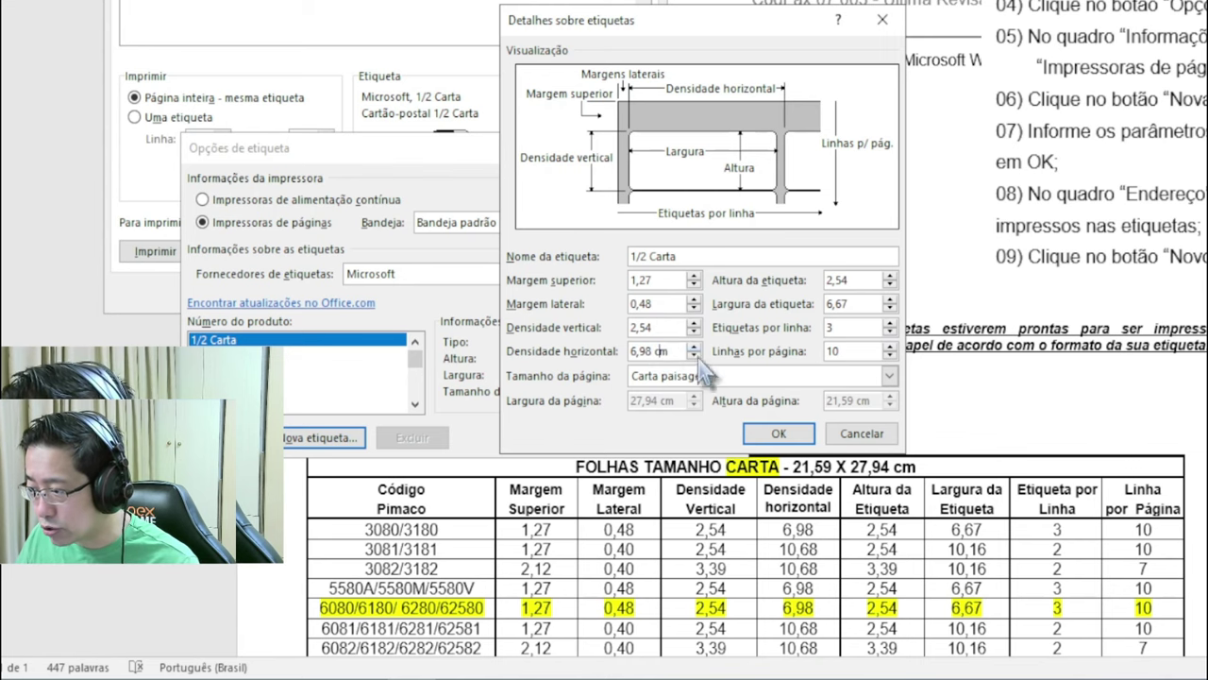
{"action": "left_click", "coordinate": [743, 377]}
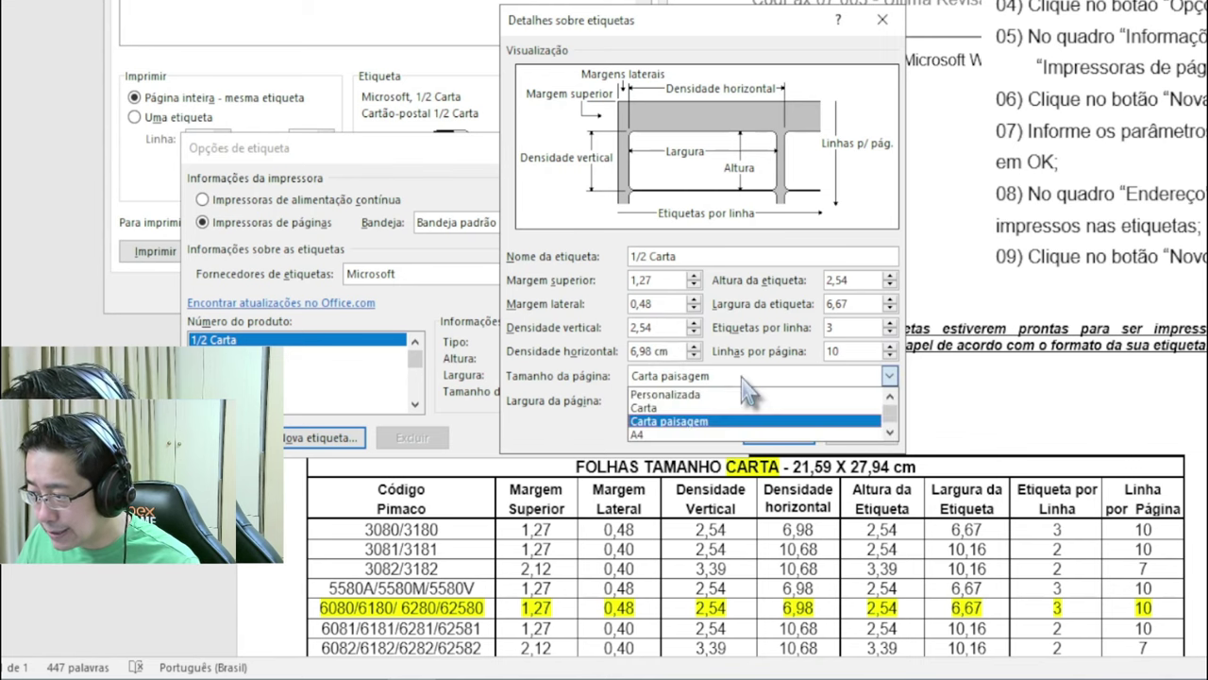
{"action": "left_click", "coordinate": [684, 407]}
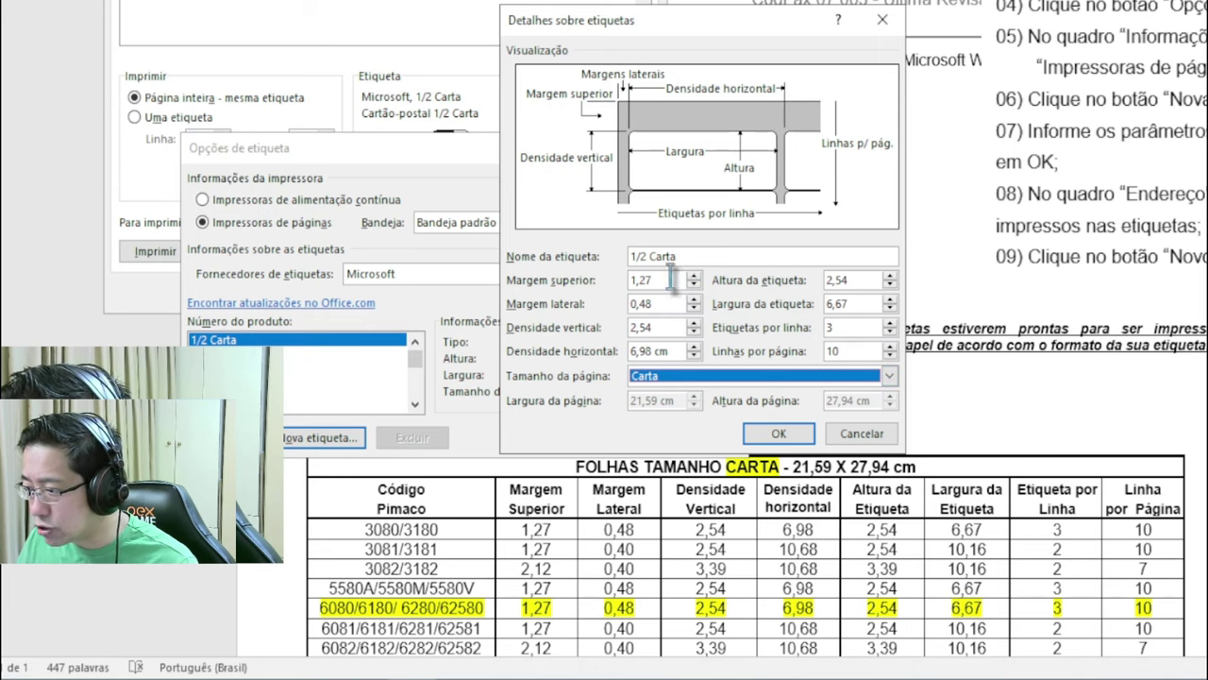
Name the custom label PIMACO-6080, save it and apply it as the label format
{"action": "double_click", "coordinate": [738, 256]}
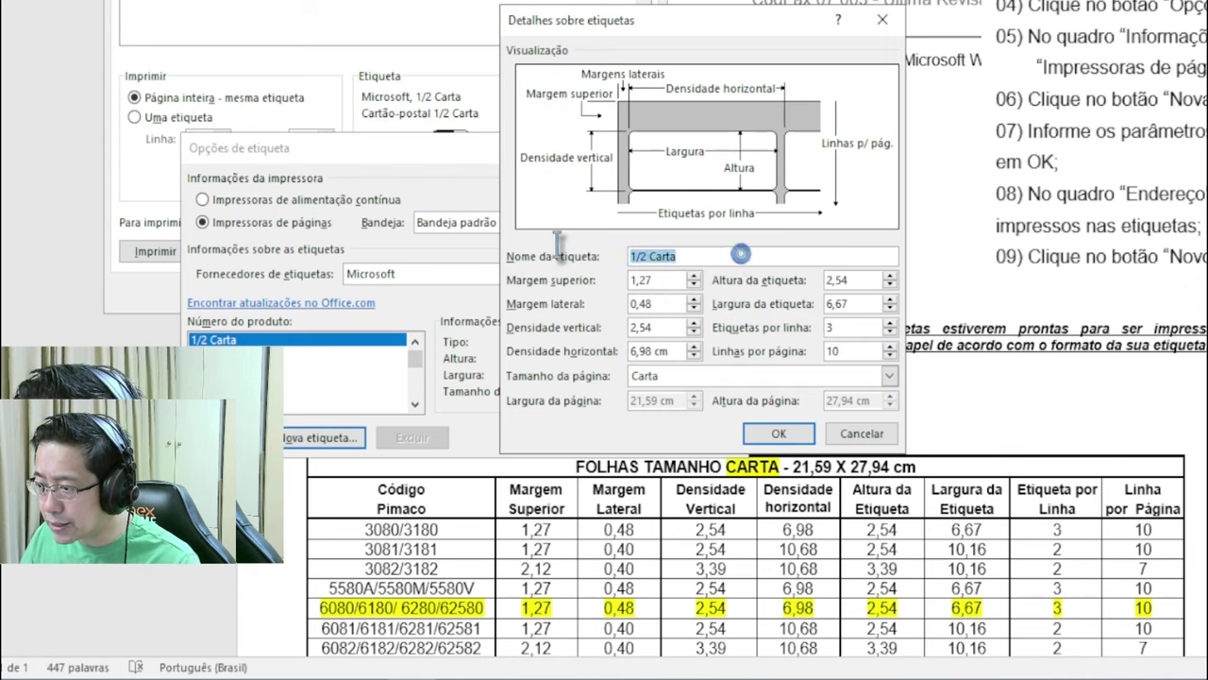
{"action": "type", "text": "Pl"}
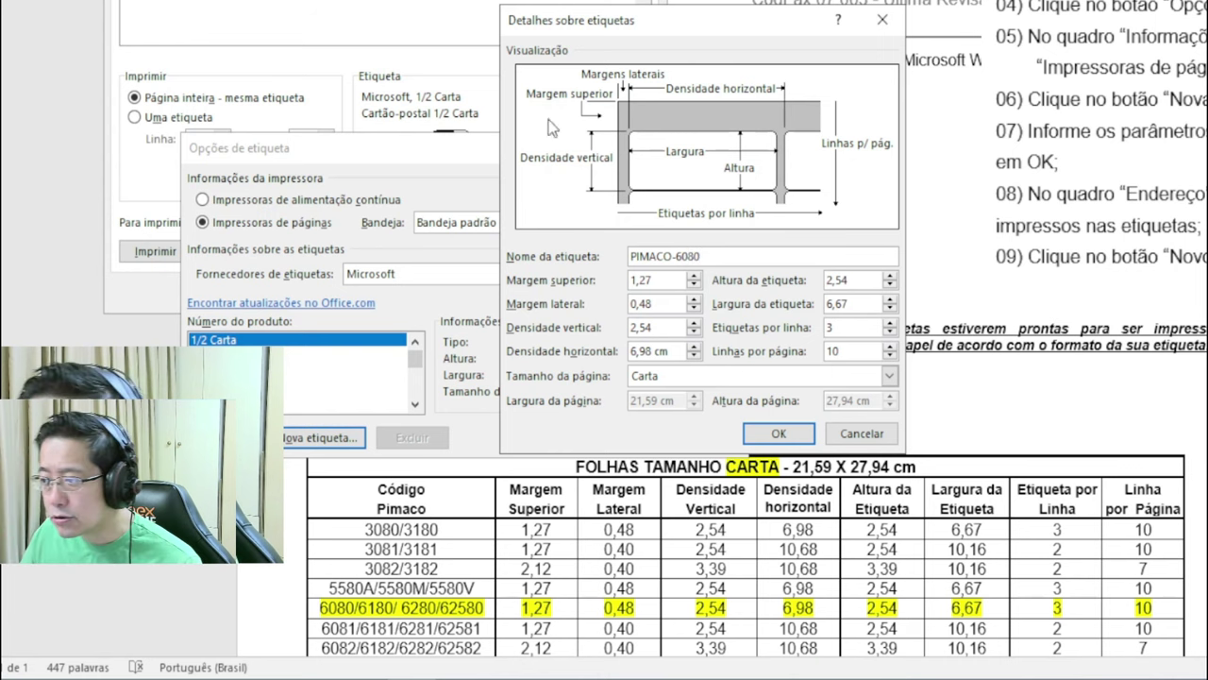
{"action": "left_click", "coordinate": [780, 434]}
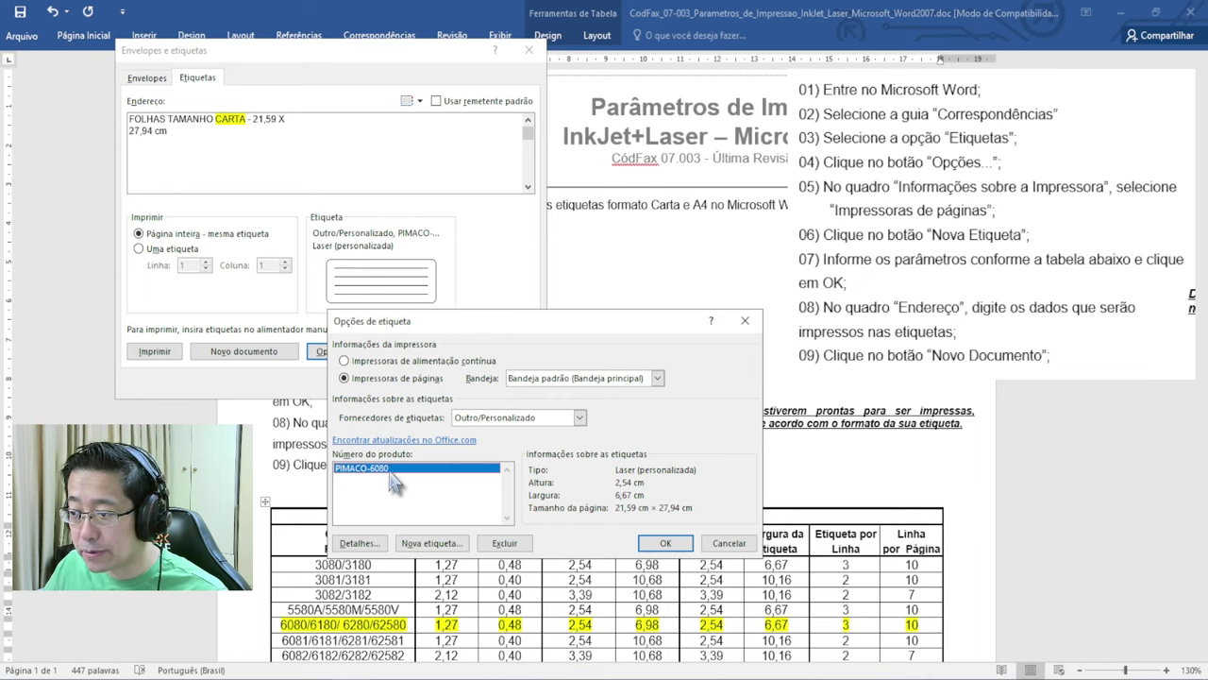
{"action": "left_click", "coordinate": [668, 543]}
Replace the label address text with TESTE and generate a new document with a full page of these labels
{"action": "left_click", "coordinate": [195, 153]}
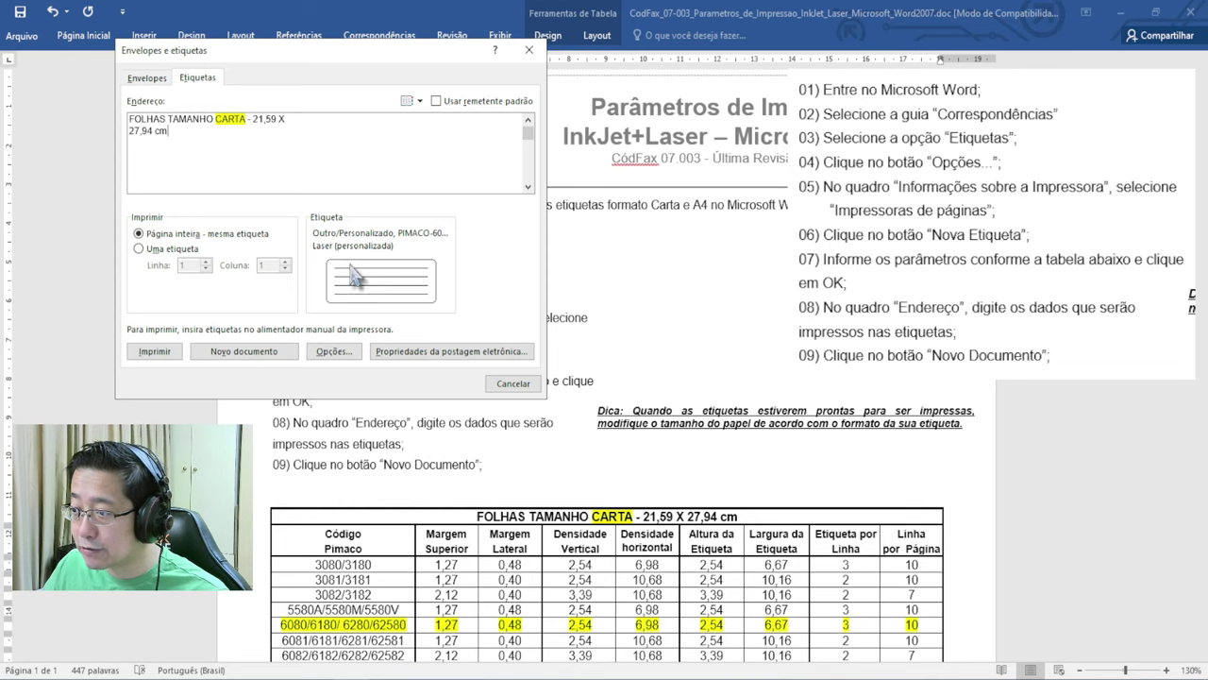
{"action": "left_click_drag", "start_coordinate": [208, 137], "coordinate": [82, 86]}
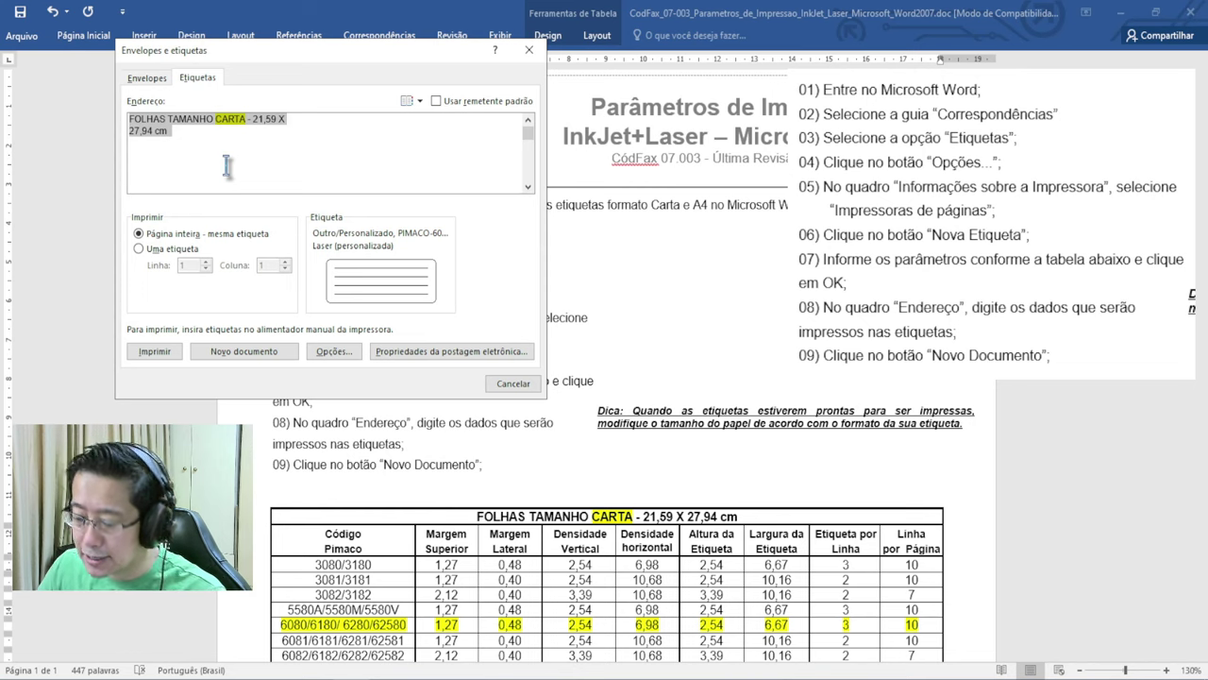
{"action": "type", "text": "te"}
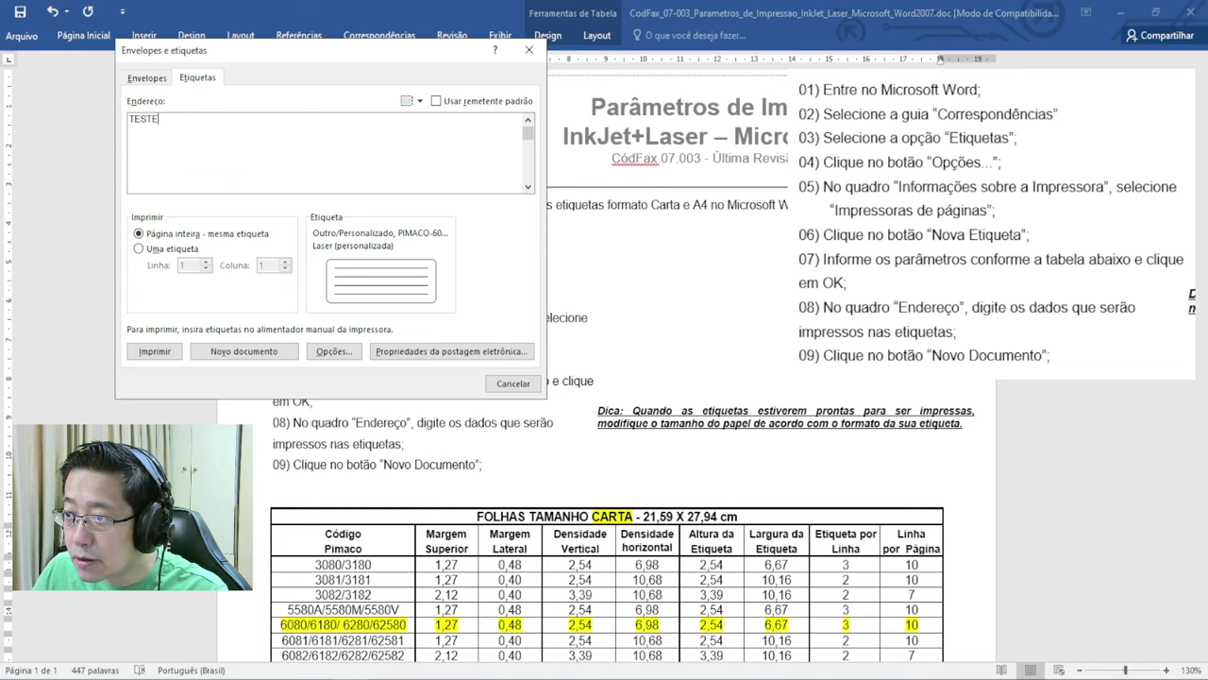
{"action": "left_click_drag", "start_coordinate": [189, 128], "coordinate": [114, 114]}
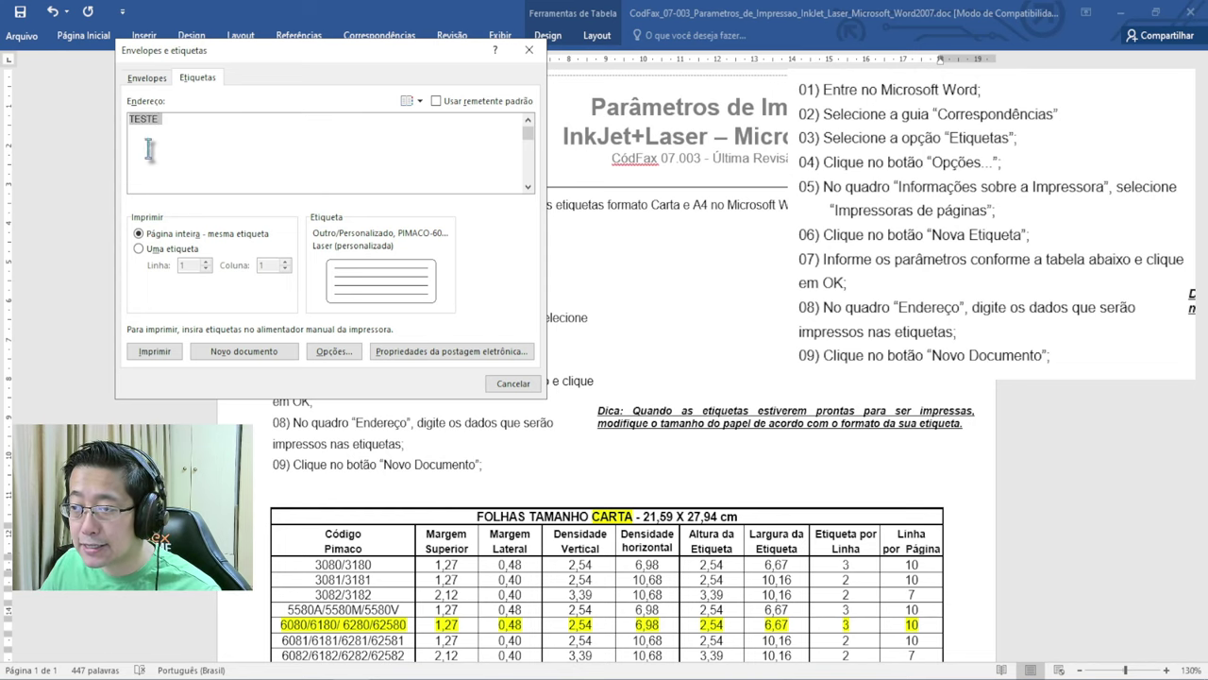
{"action": "left_click", "coordinate": [245, 352]}
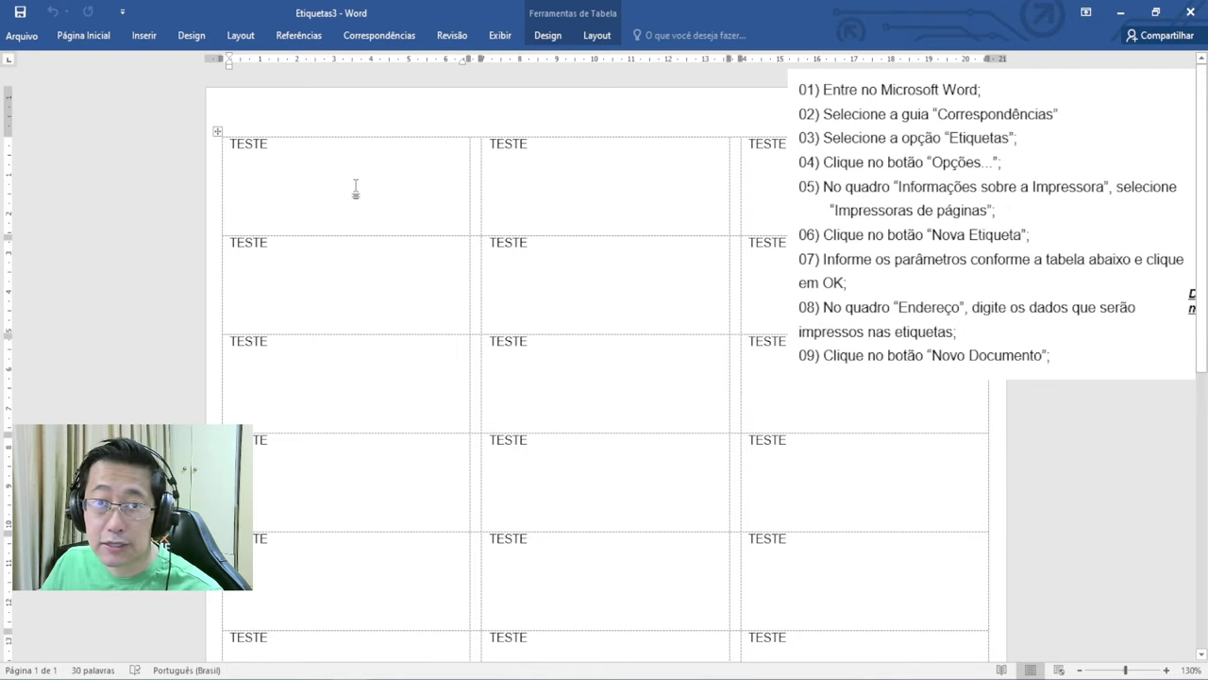
Generate a new blank PIMACO-6080 label document and paste the copied BEST SHOP product label into the three labels of the first row
{"action": "left_click", "coordinate": [401, 37]}
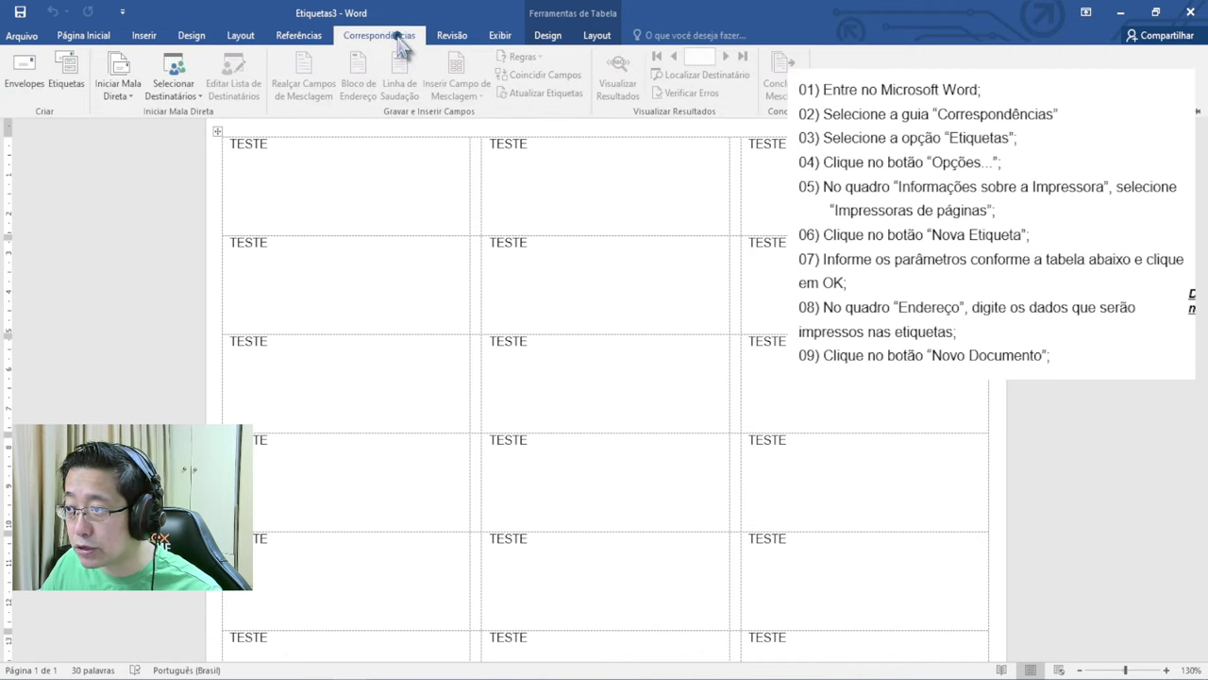
{"action": "left_click", "coordinate": [64, 82]}
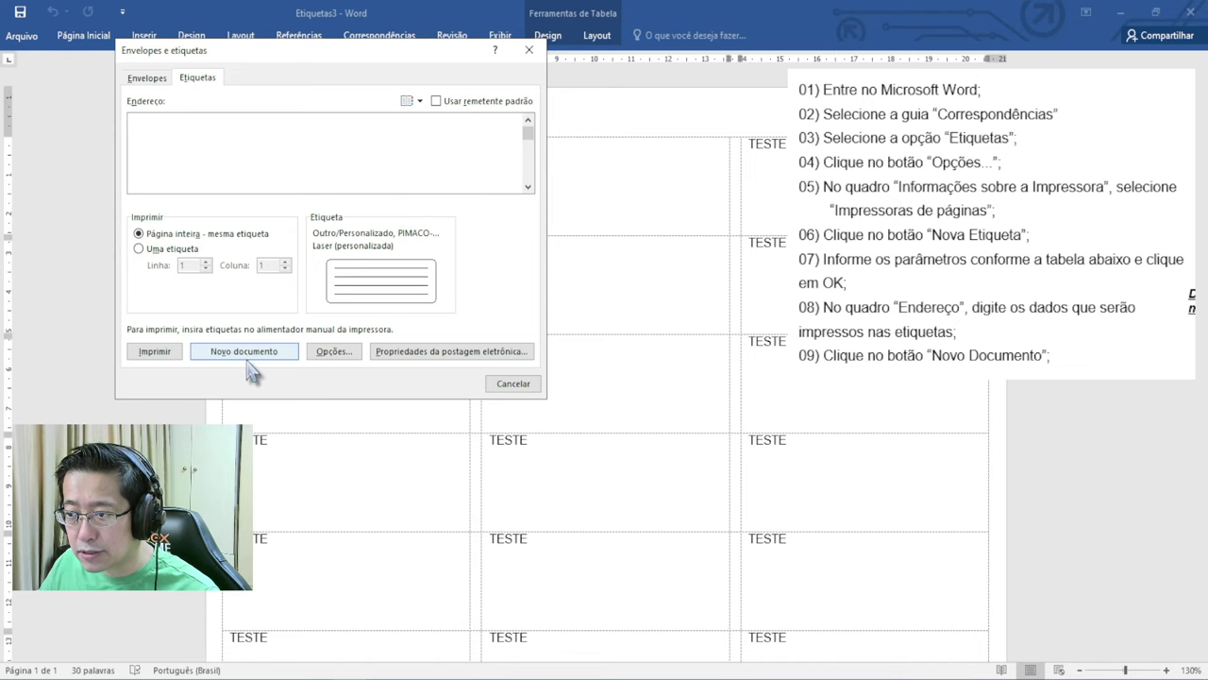
{"action": "left_click", "coordinate": [342, 351]}
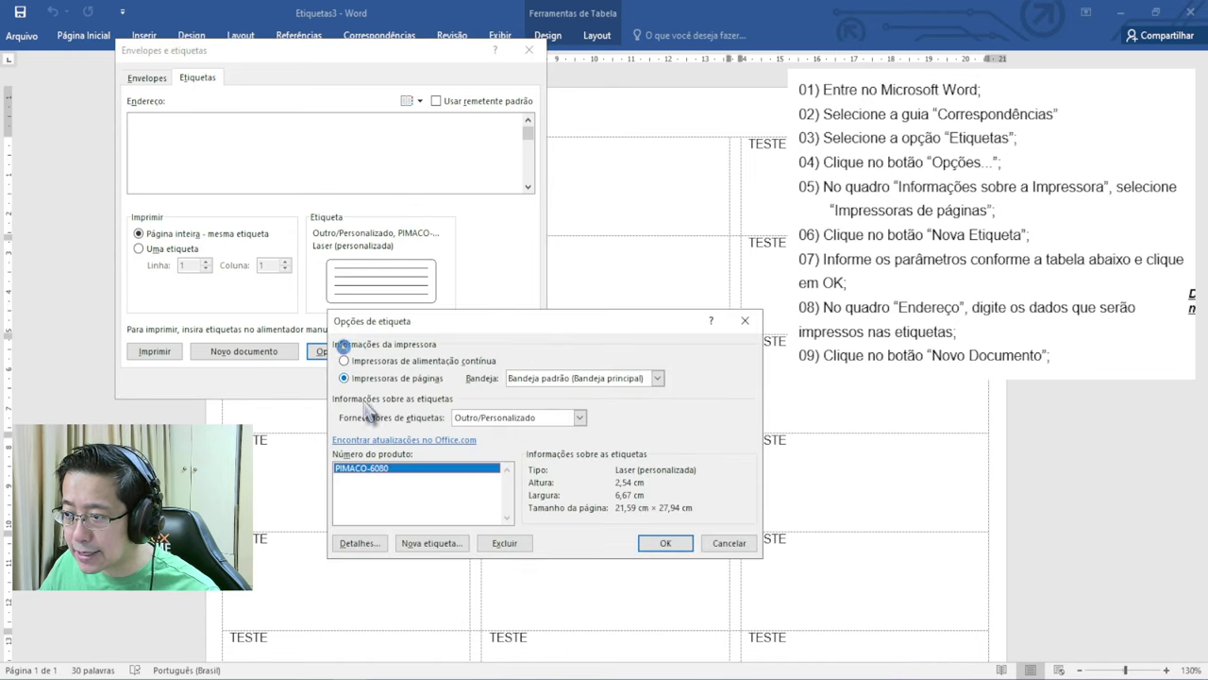
{"action": "left_click", "coordinate": [666, 542]}
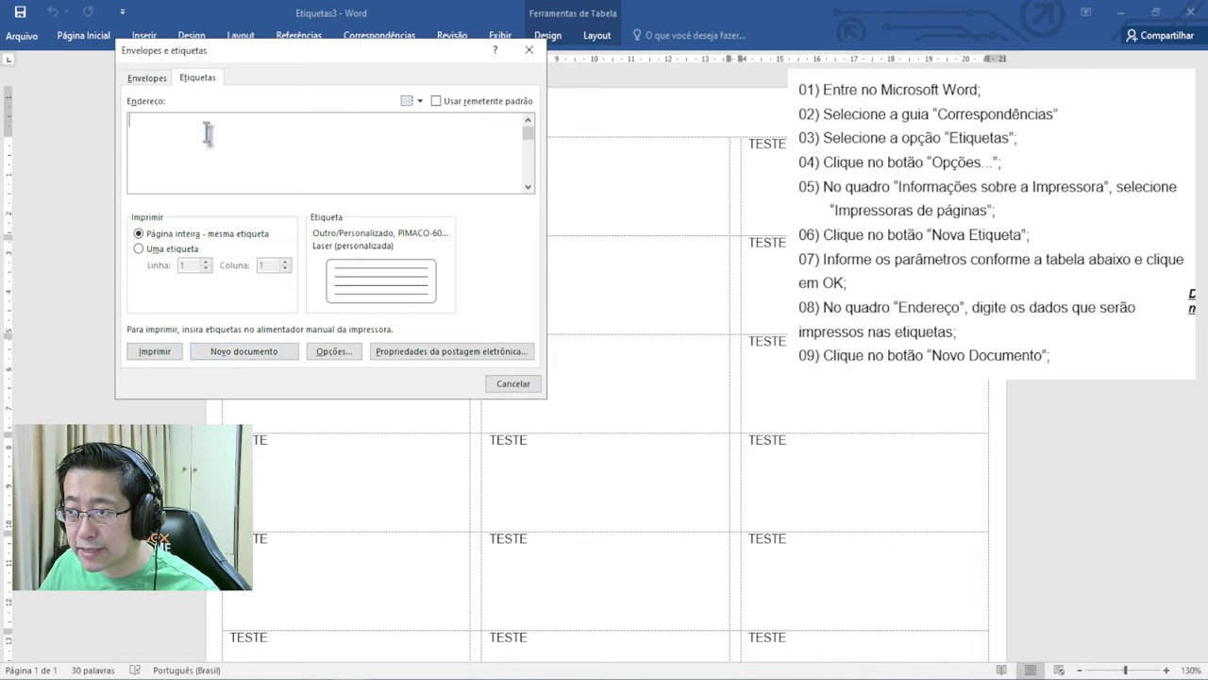
{"action": "left_click", "coordinate": [247, 351]}
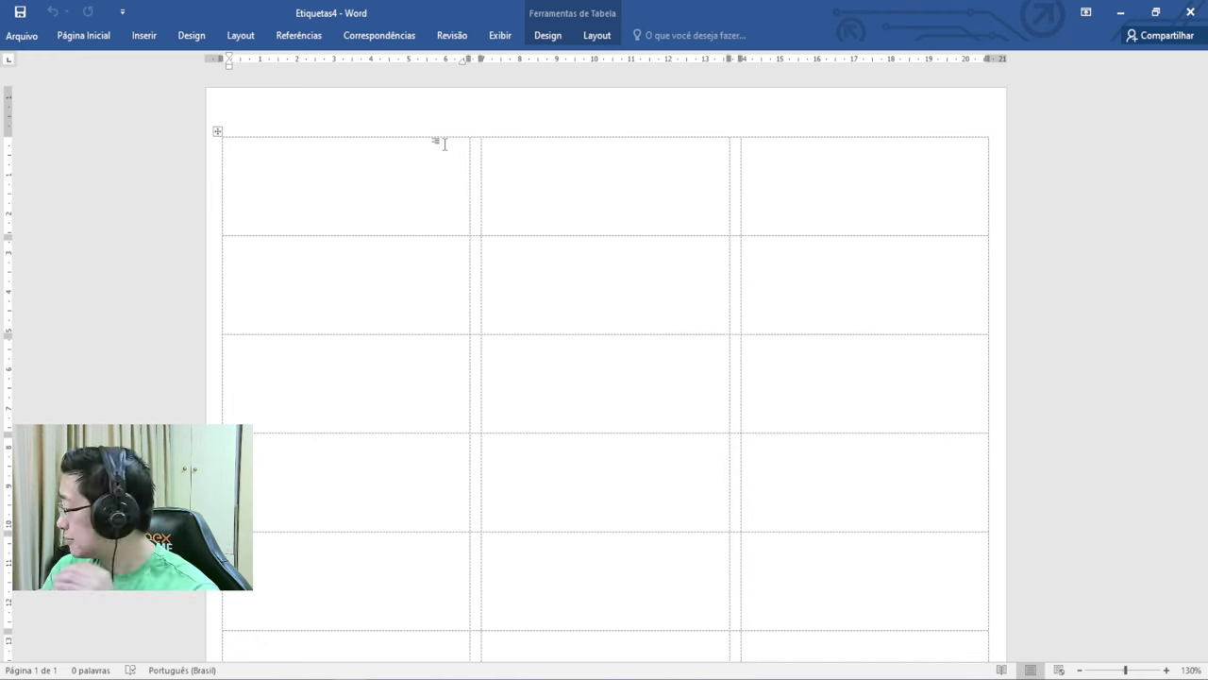
{"action": "key", "text": "ctrl+v"}
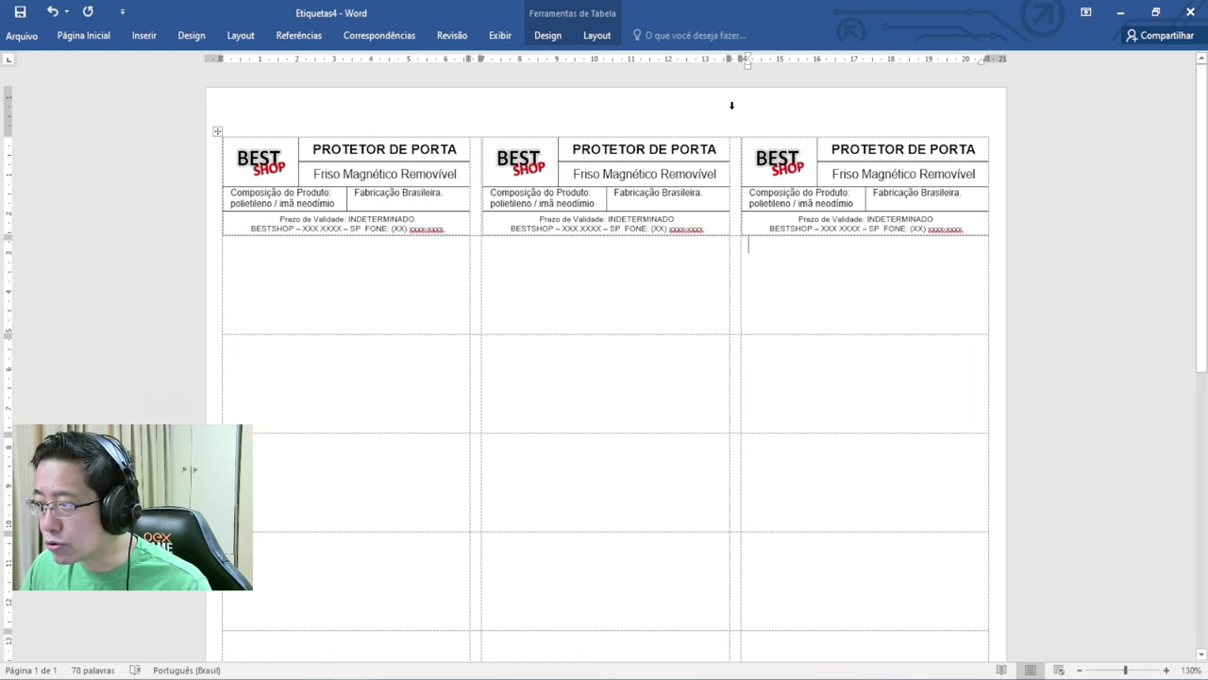
Open the label document's print settings and choose the Carta paper size, 21,59 cm x 27,94 cm
{"action": "key", "text": "ctrl+p"}
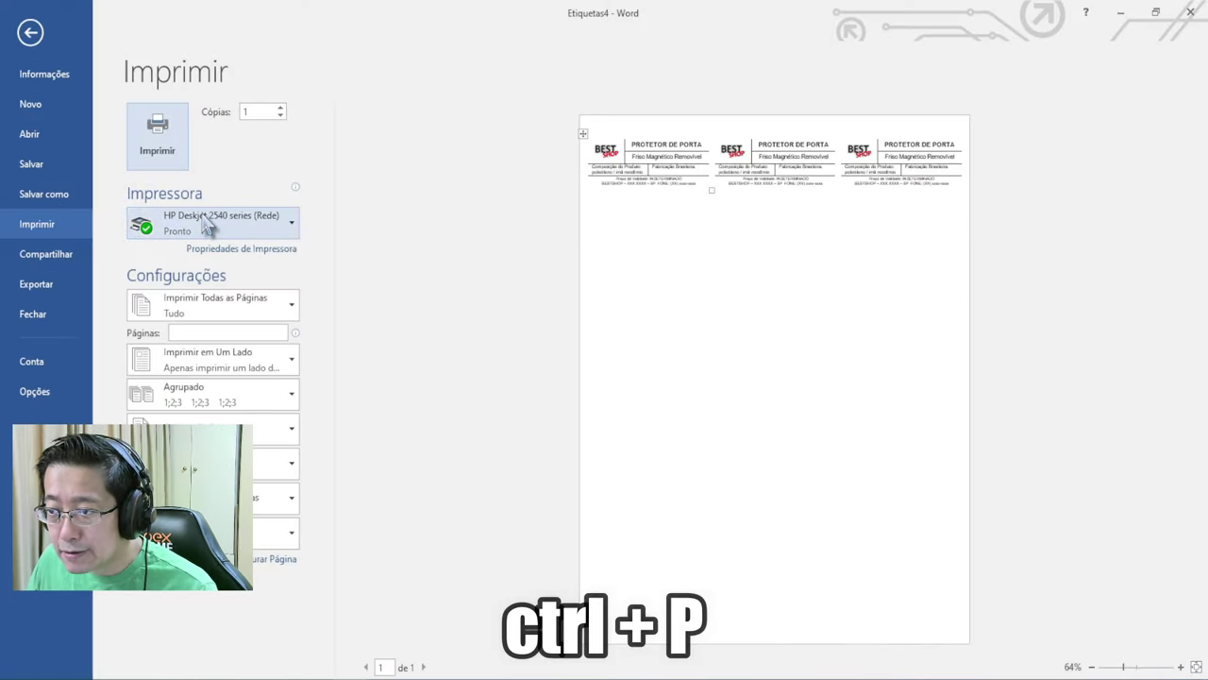
{"action": "mouse_move", "coordinate": [194, 239]}
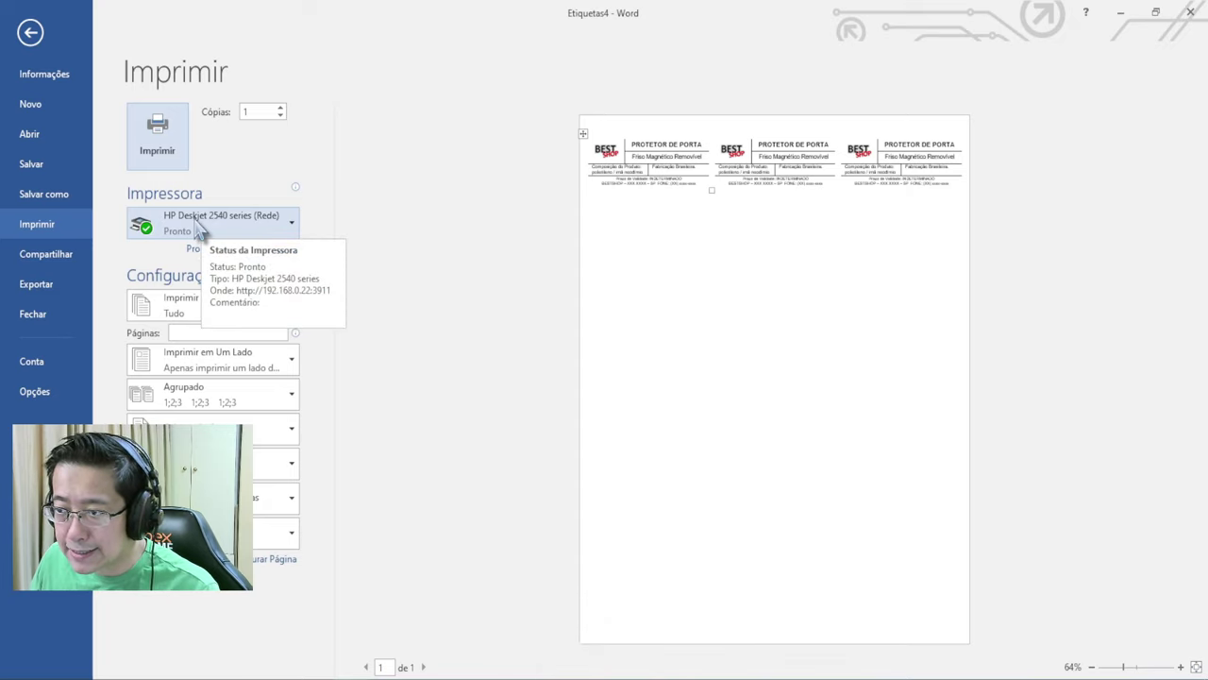
{"action": "left_click", "coordinate": [258, 465]}
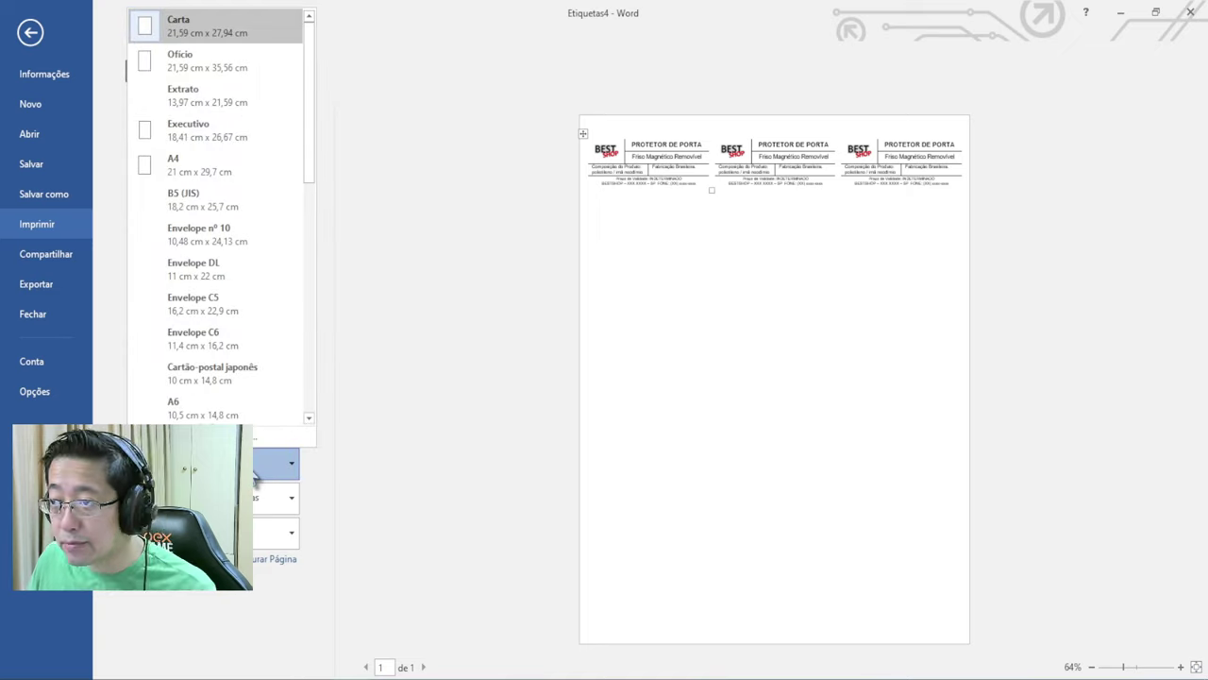
{"action": "left_click", "coordinate": [251, 47]}
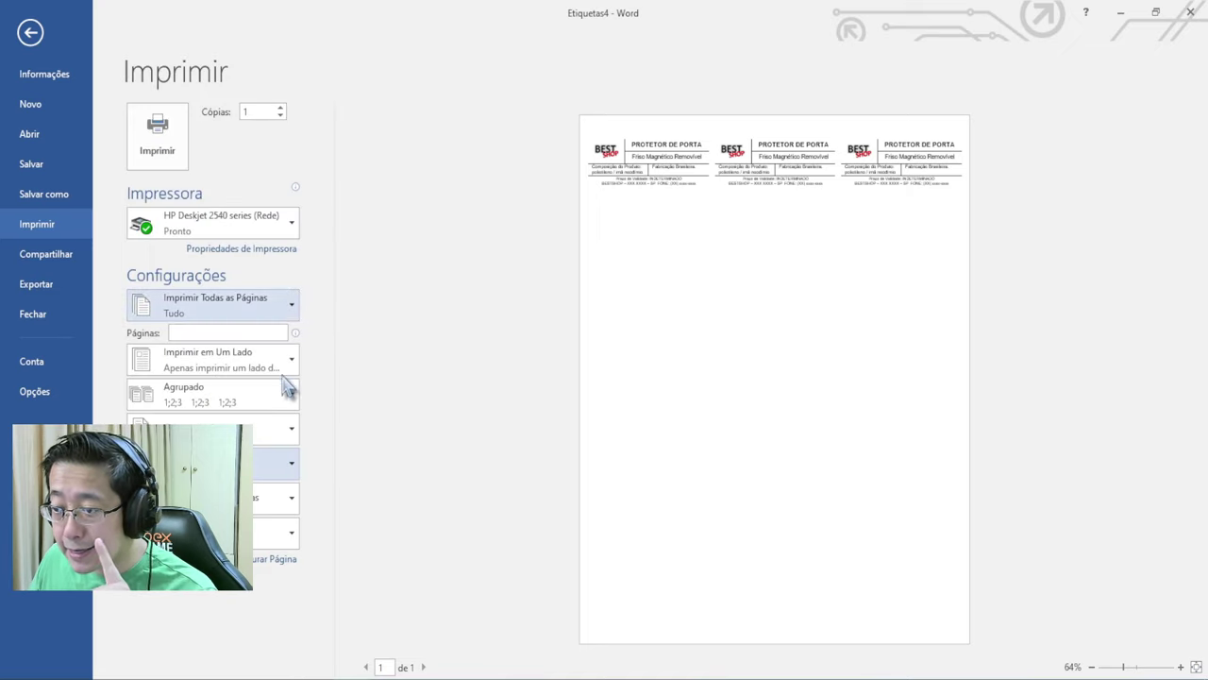